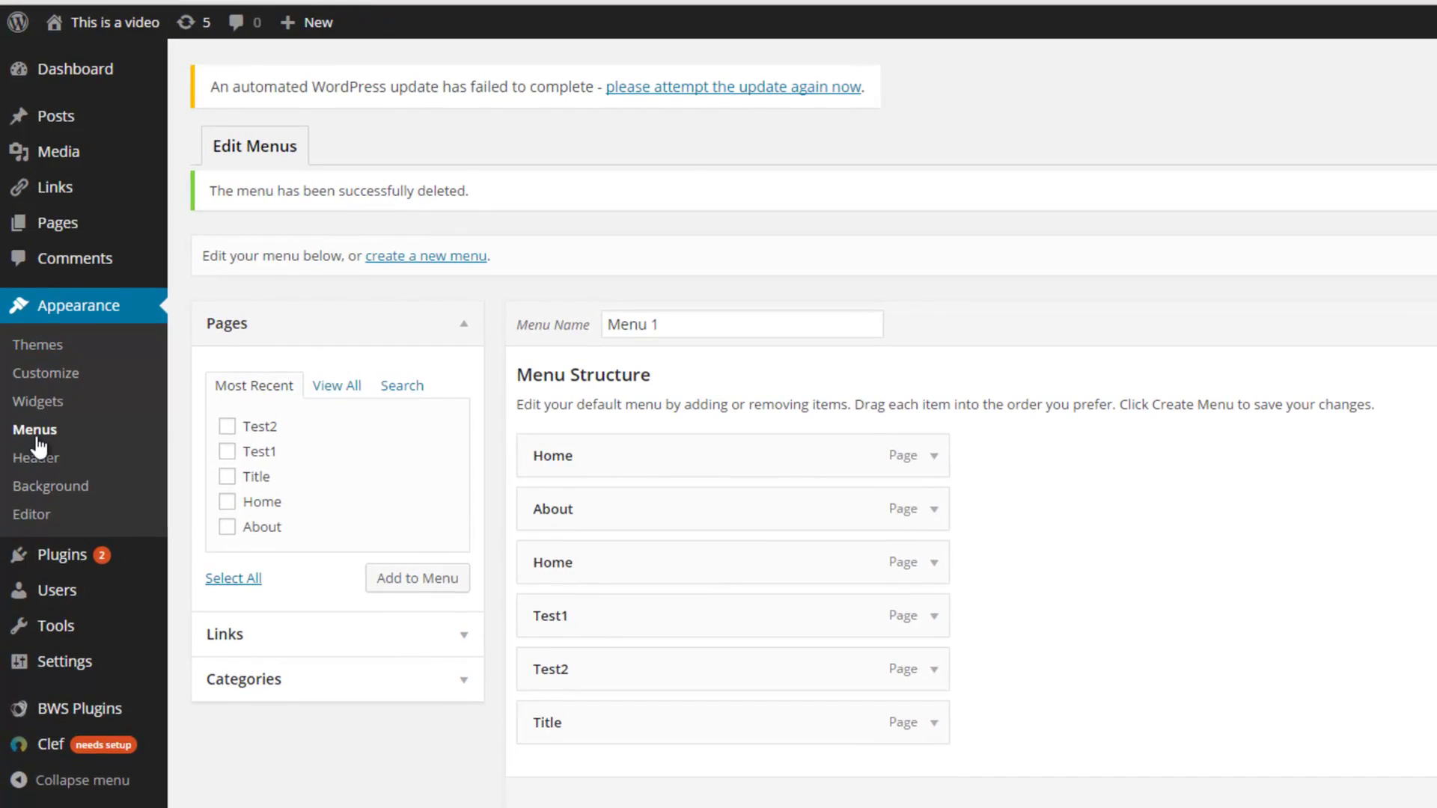
Step: Create a new empty menu named TestMenu
left_click(448, 257)
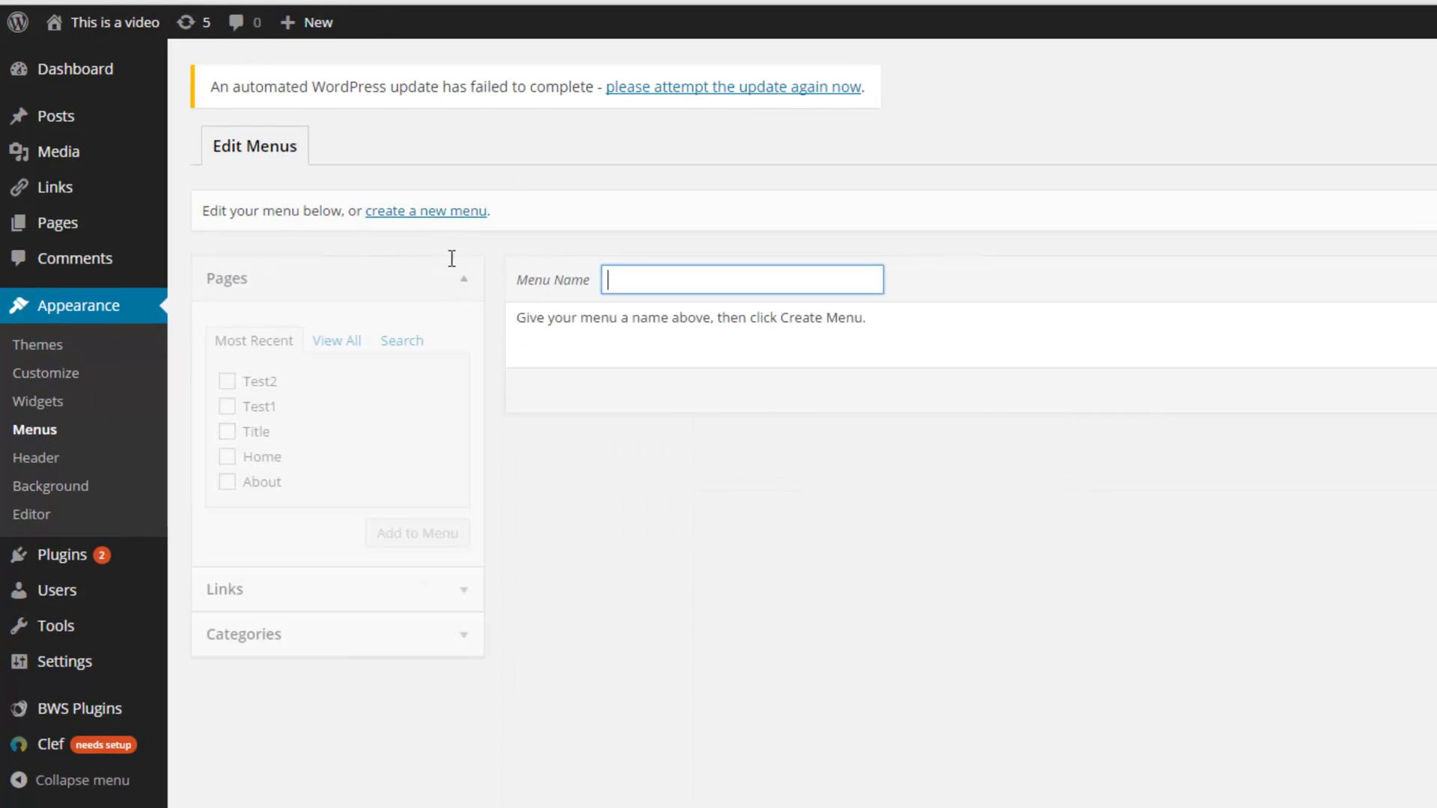
left_click(647, 292)
type("TestMenu")
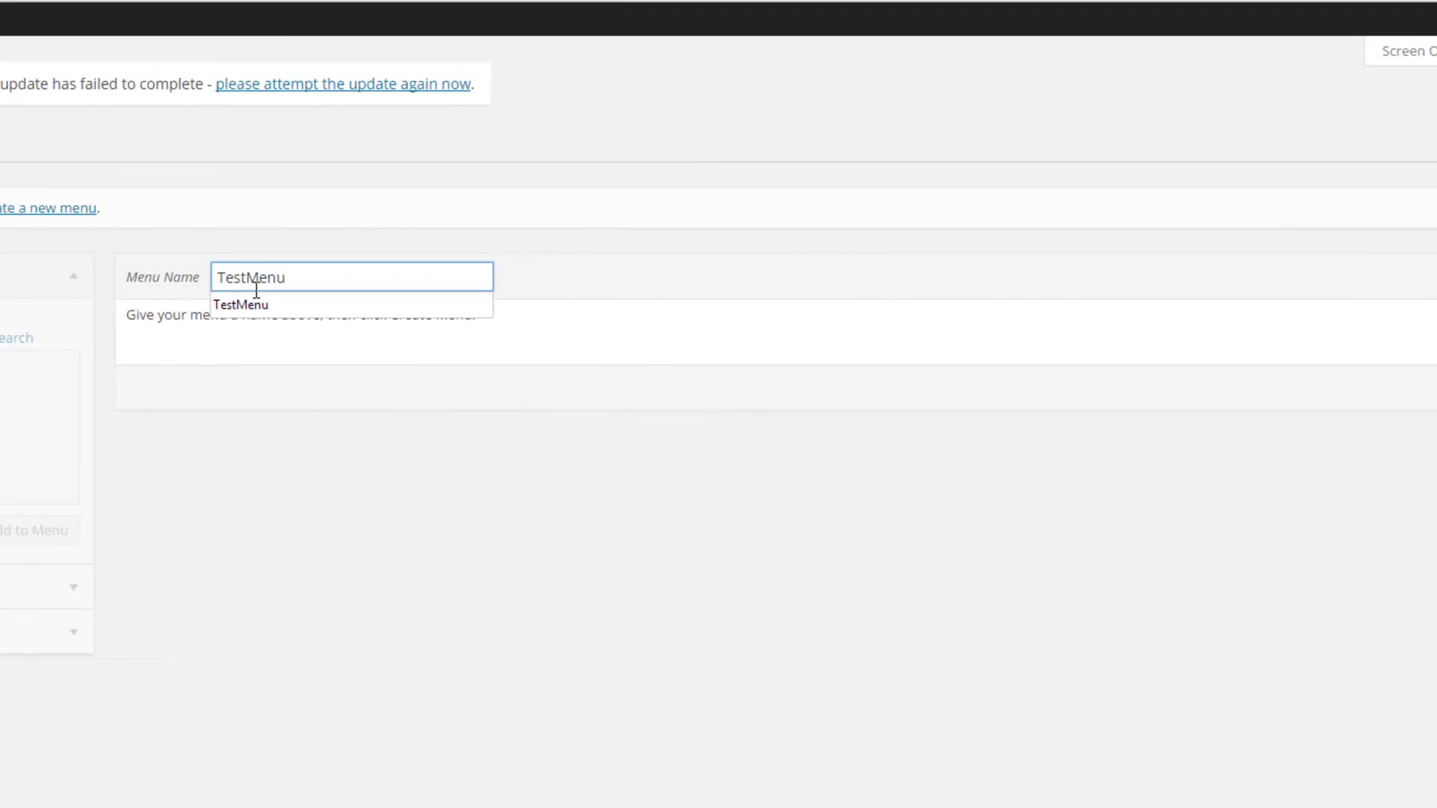
left_click(1364, 292)
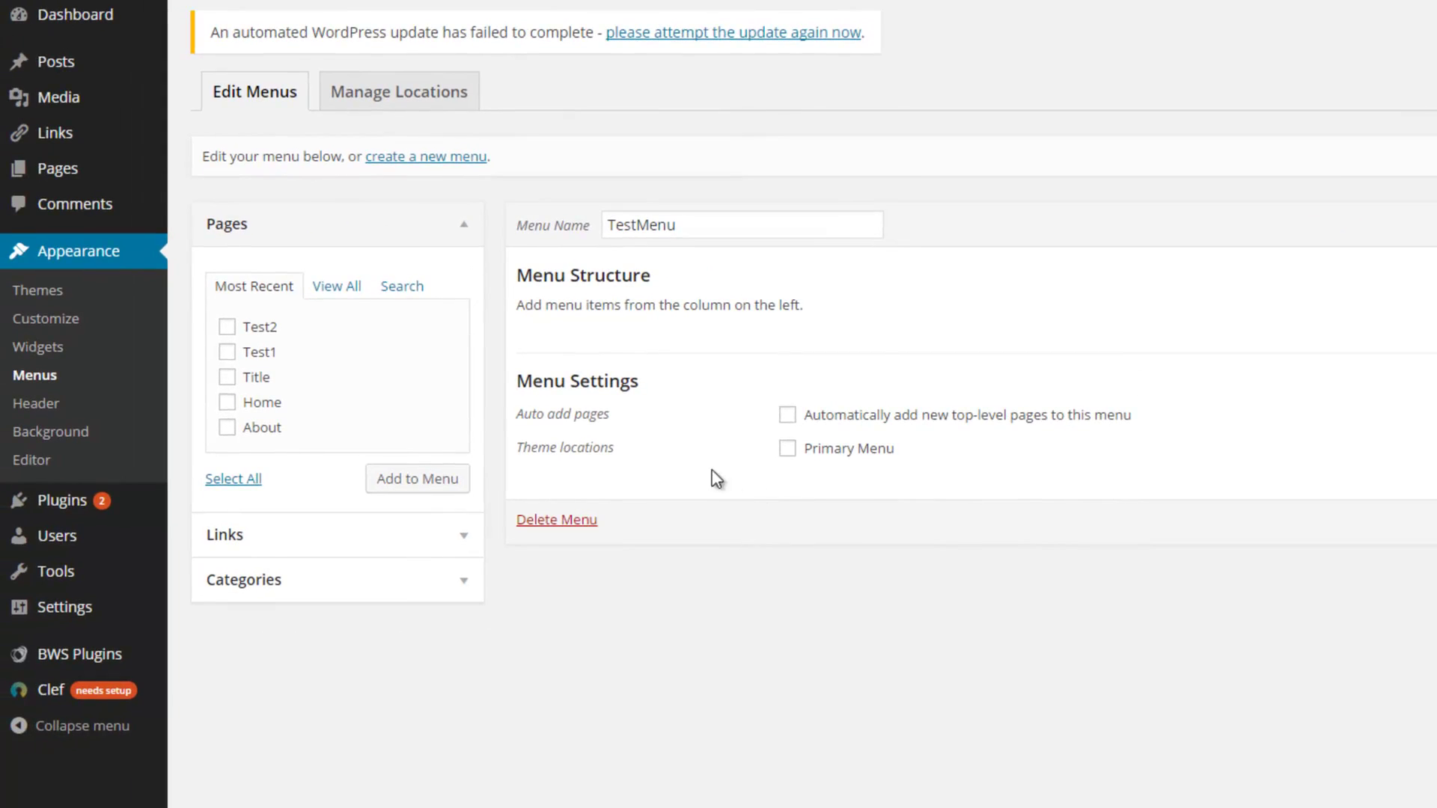
Step: Add the Test2, Test1, Title and Home pages, move Home to the top, and save
left_click(229, 327)
left_click(253, 355)
left_click(258, 378)
left_click(260, 404)
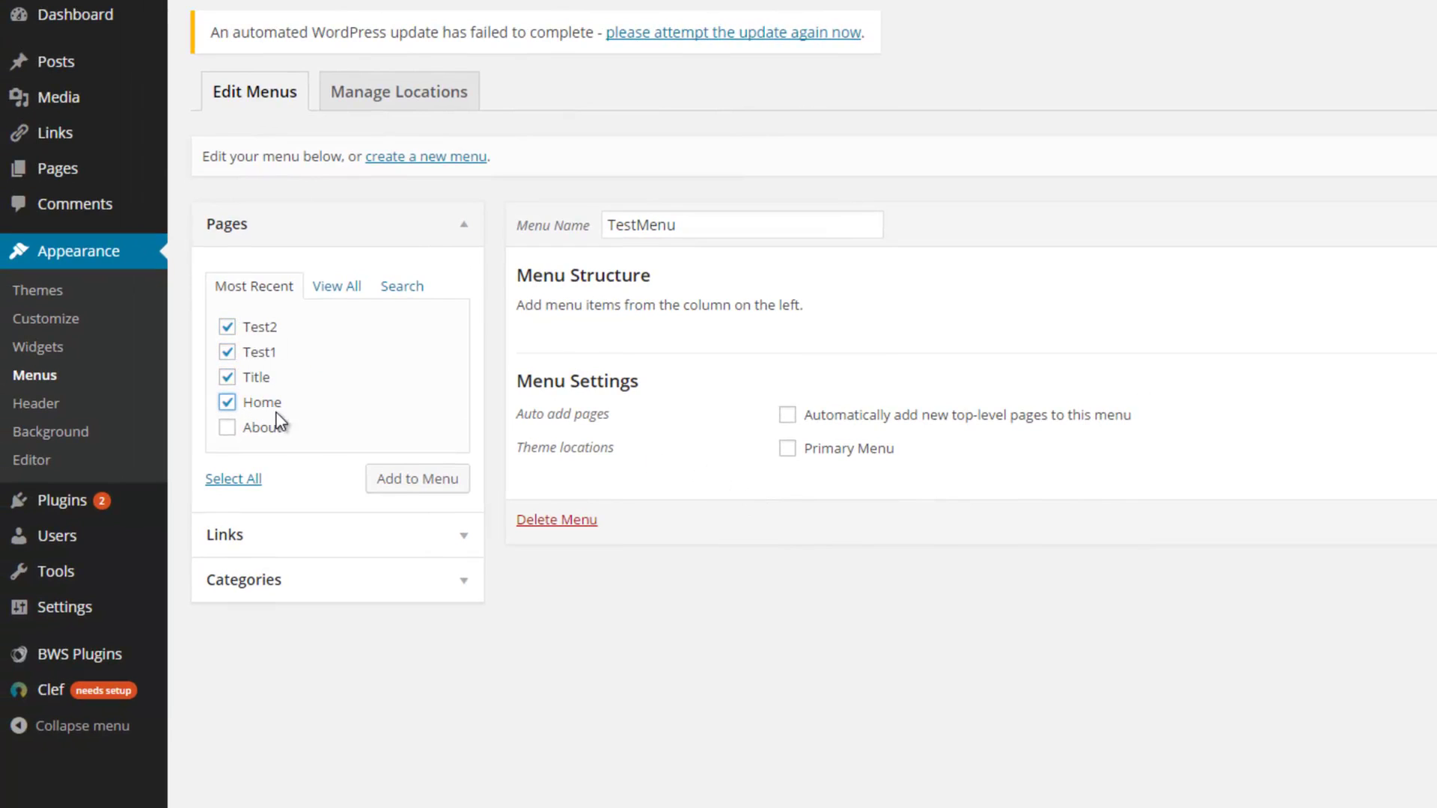
left_click(397, 486)
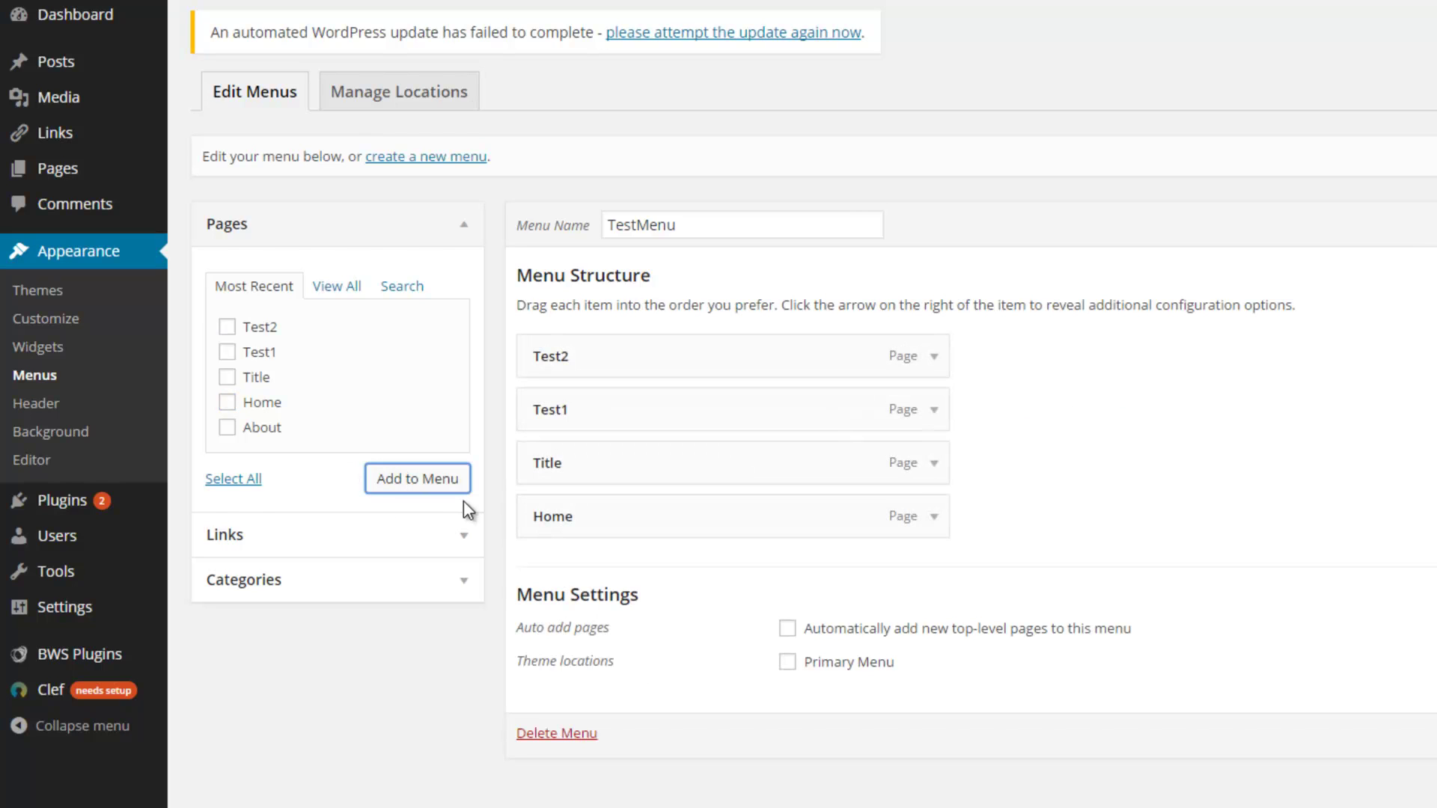
left_click_drag(517, 529, 1055, 352)
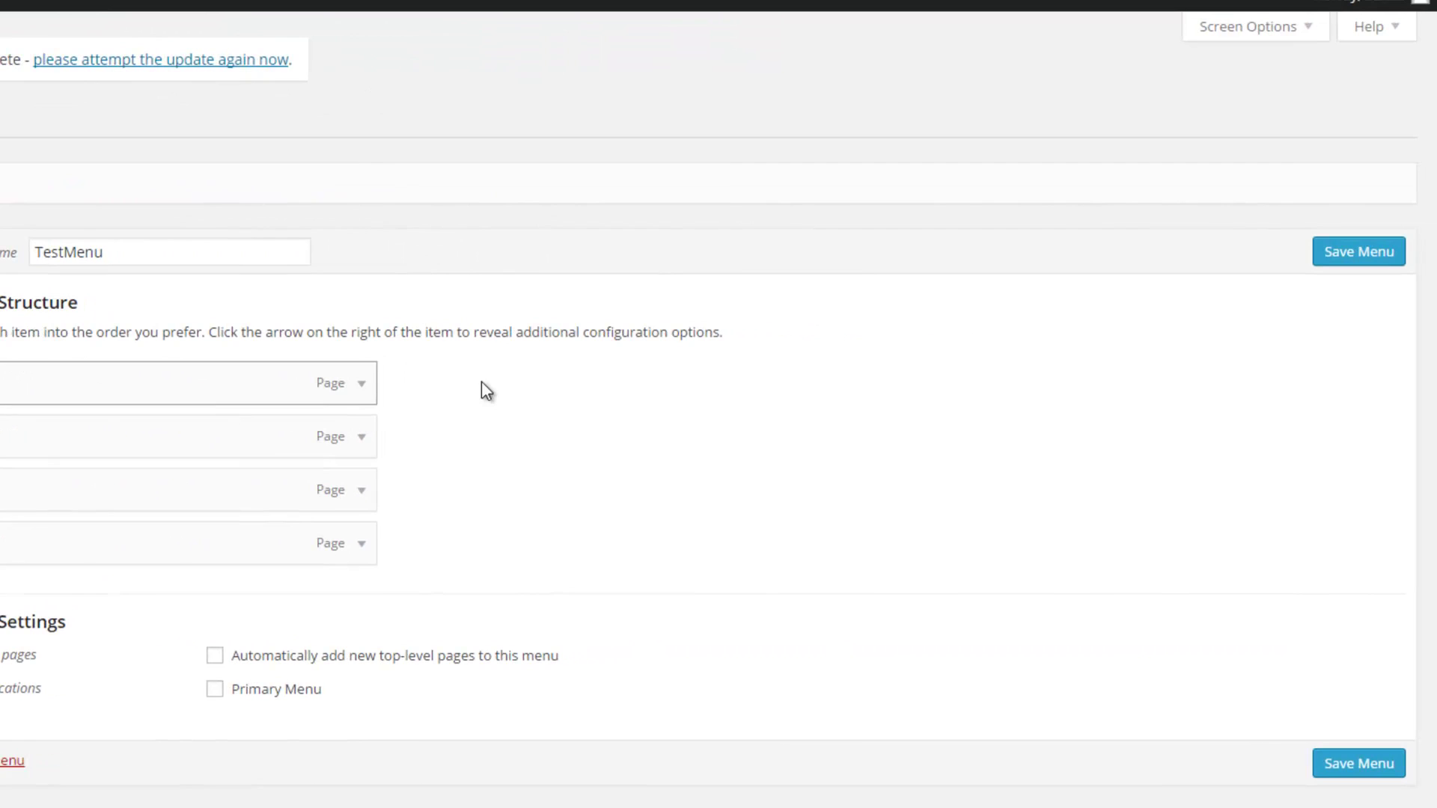
left_click(1338, 253)
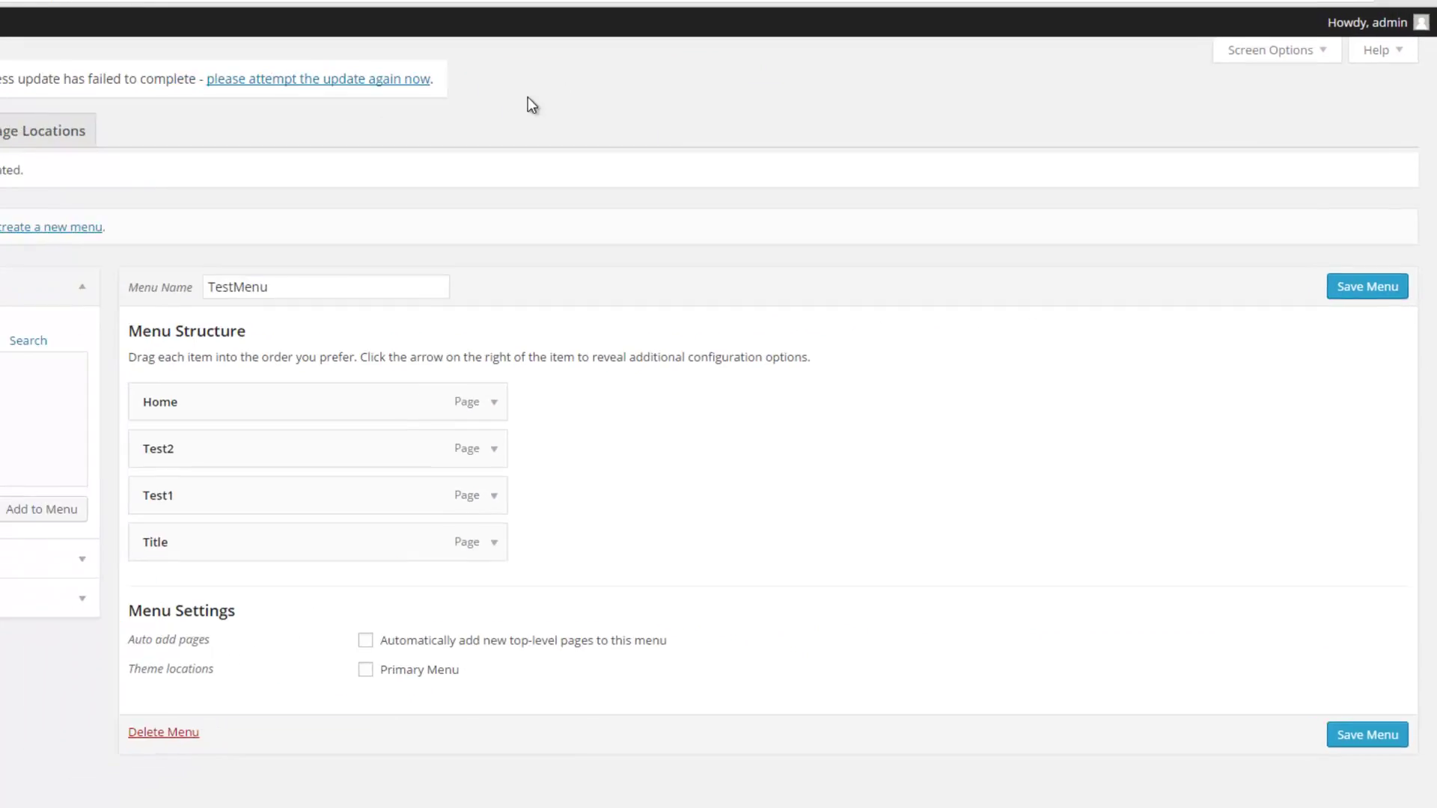
Step: Reload the live site to check its navigation, then return to the Menus admin tab
left_click(247, 8)
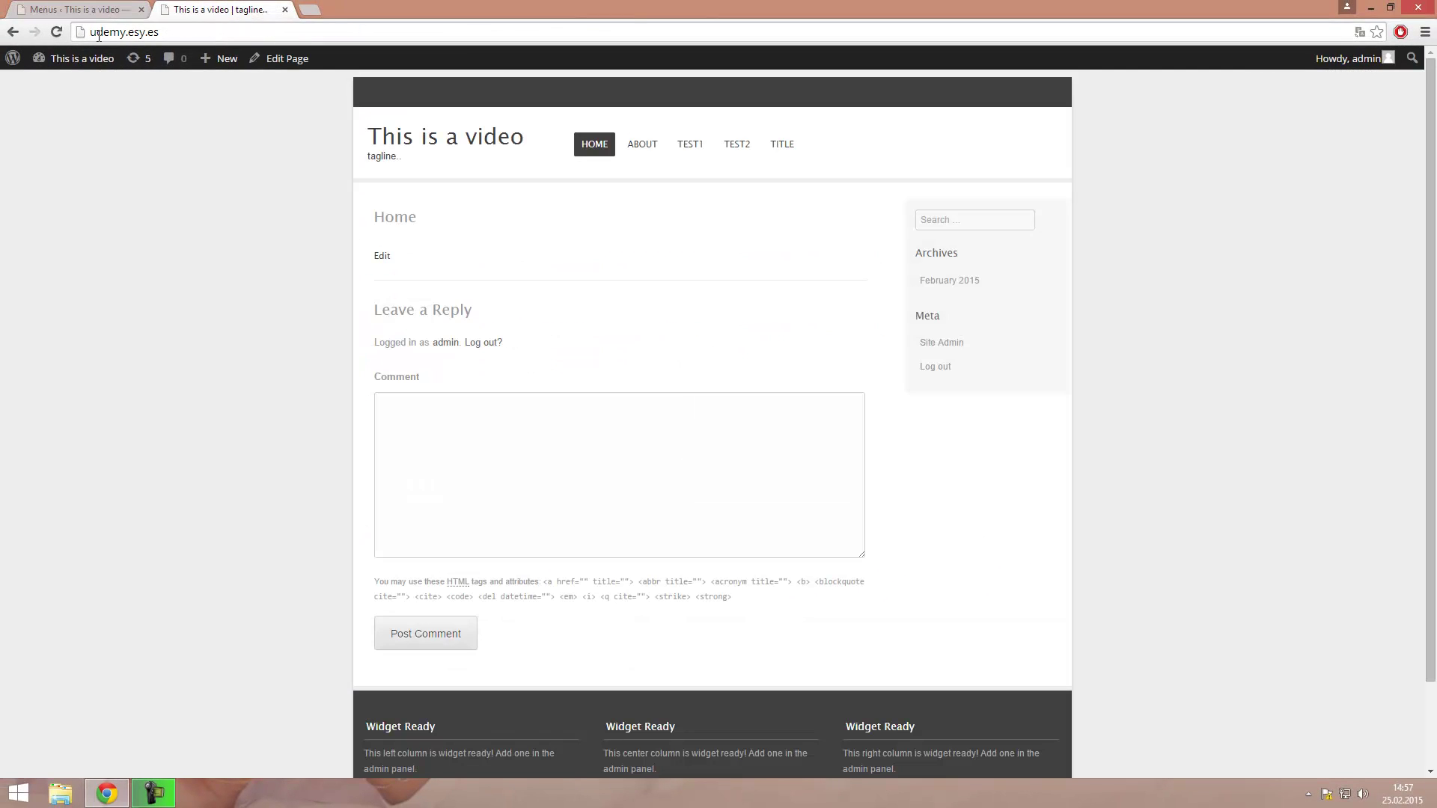
left_click(60, 34)
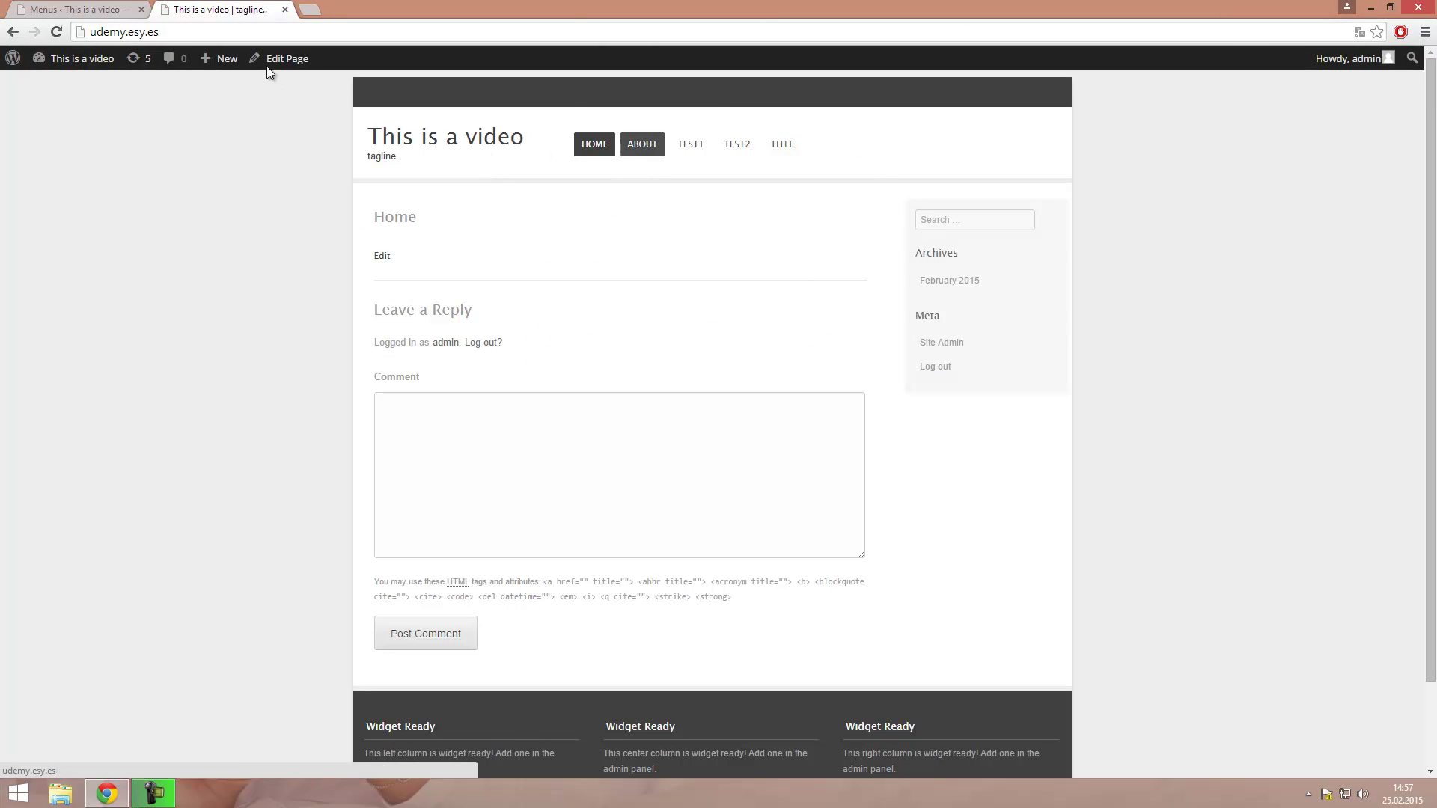
left_click(96, 11)
left_click(208, 10)
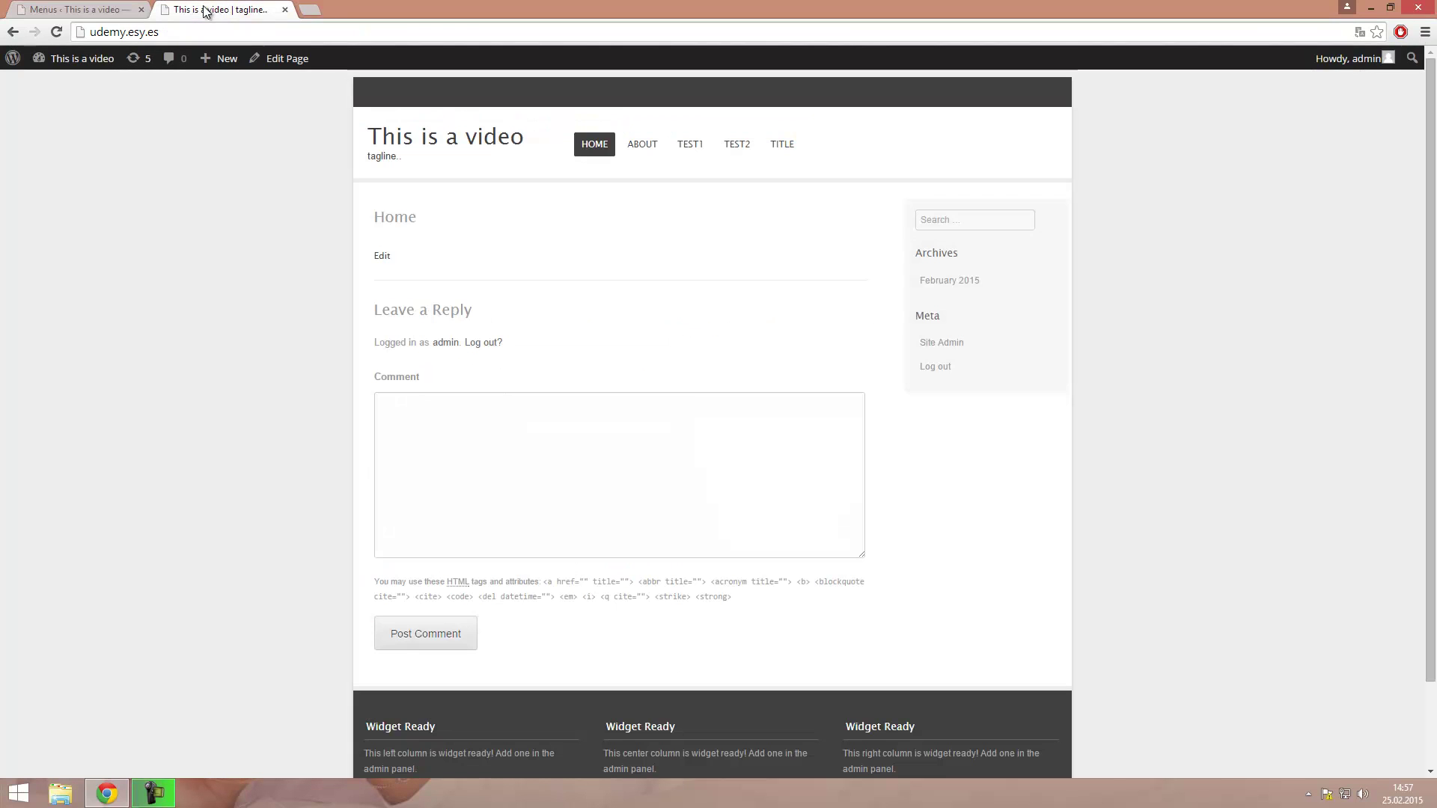
left_click(78, 10)
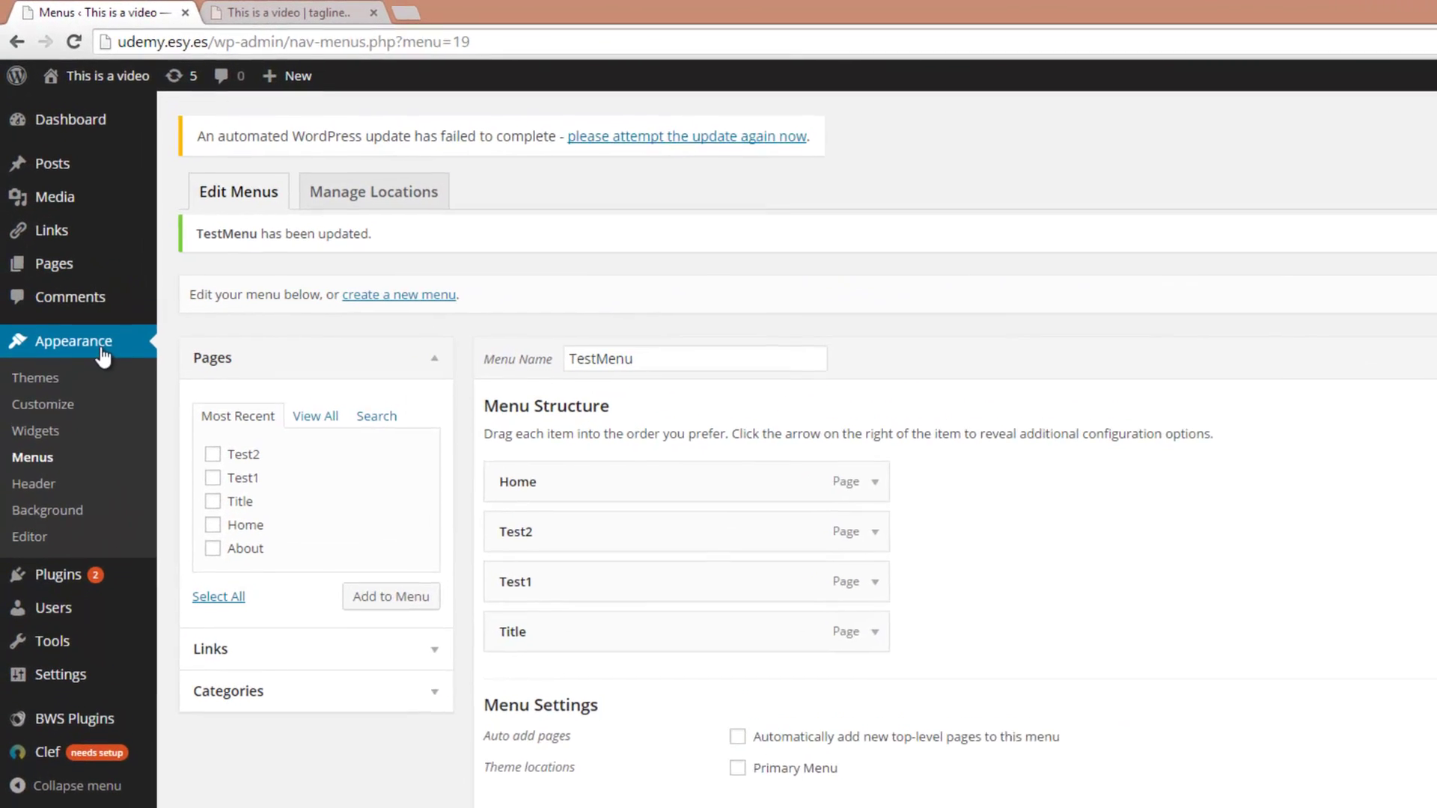
Step: In the Customizer's Navigation section, assign TestMenu as Primary Menu, Save & Publish, and close
left_click(46, 409)
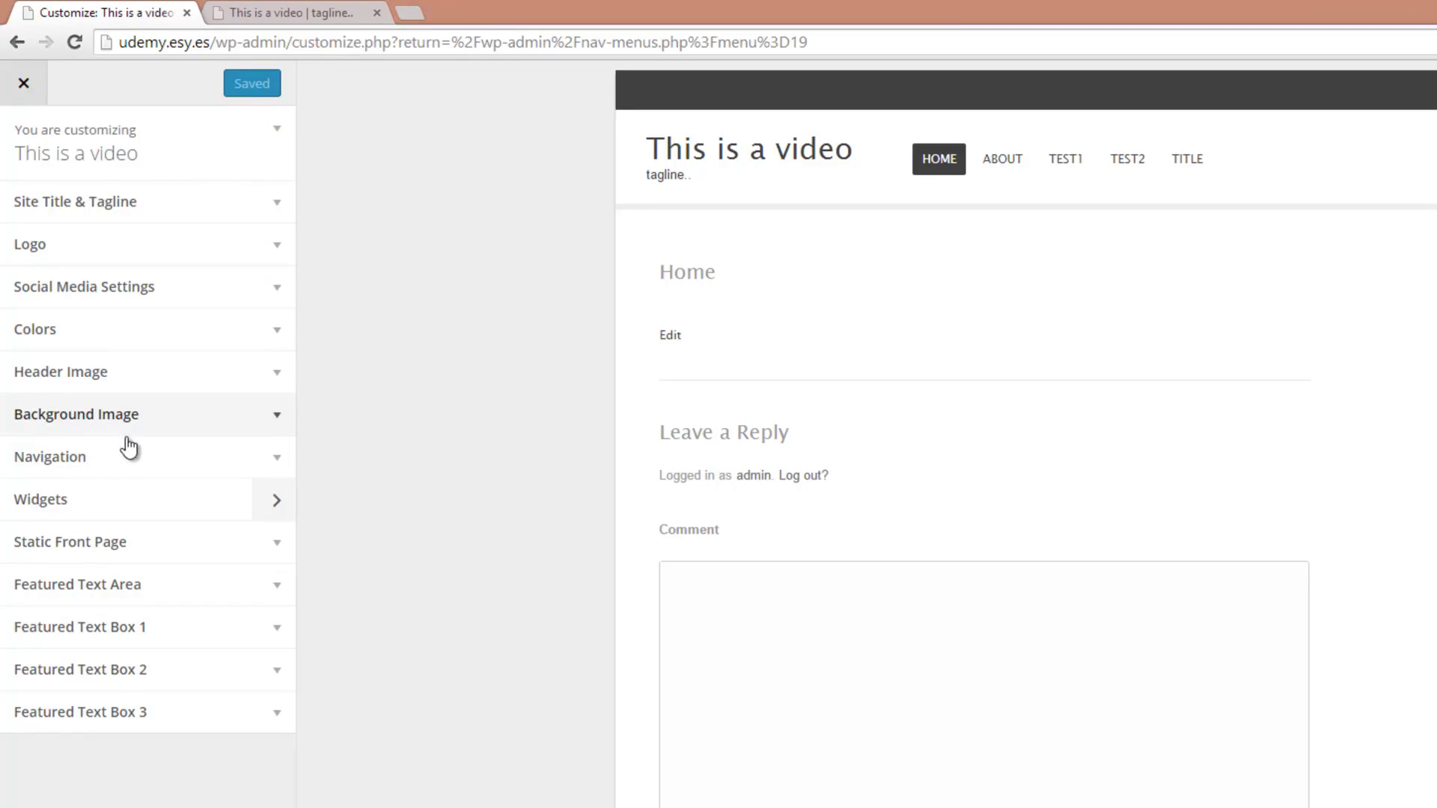
left_click(271, 464)
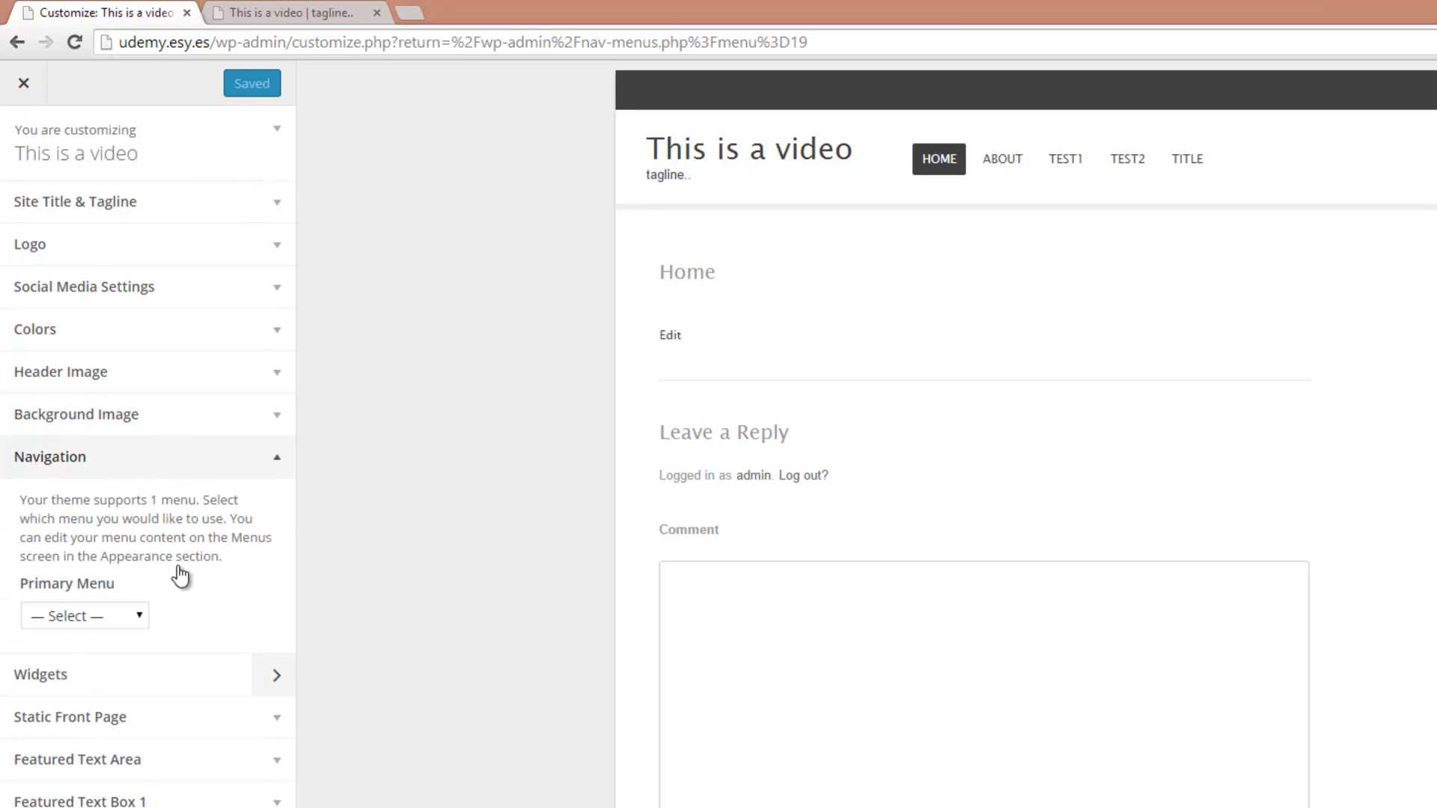
left_click(134, 617)
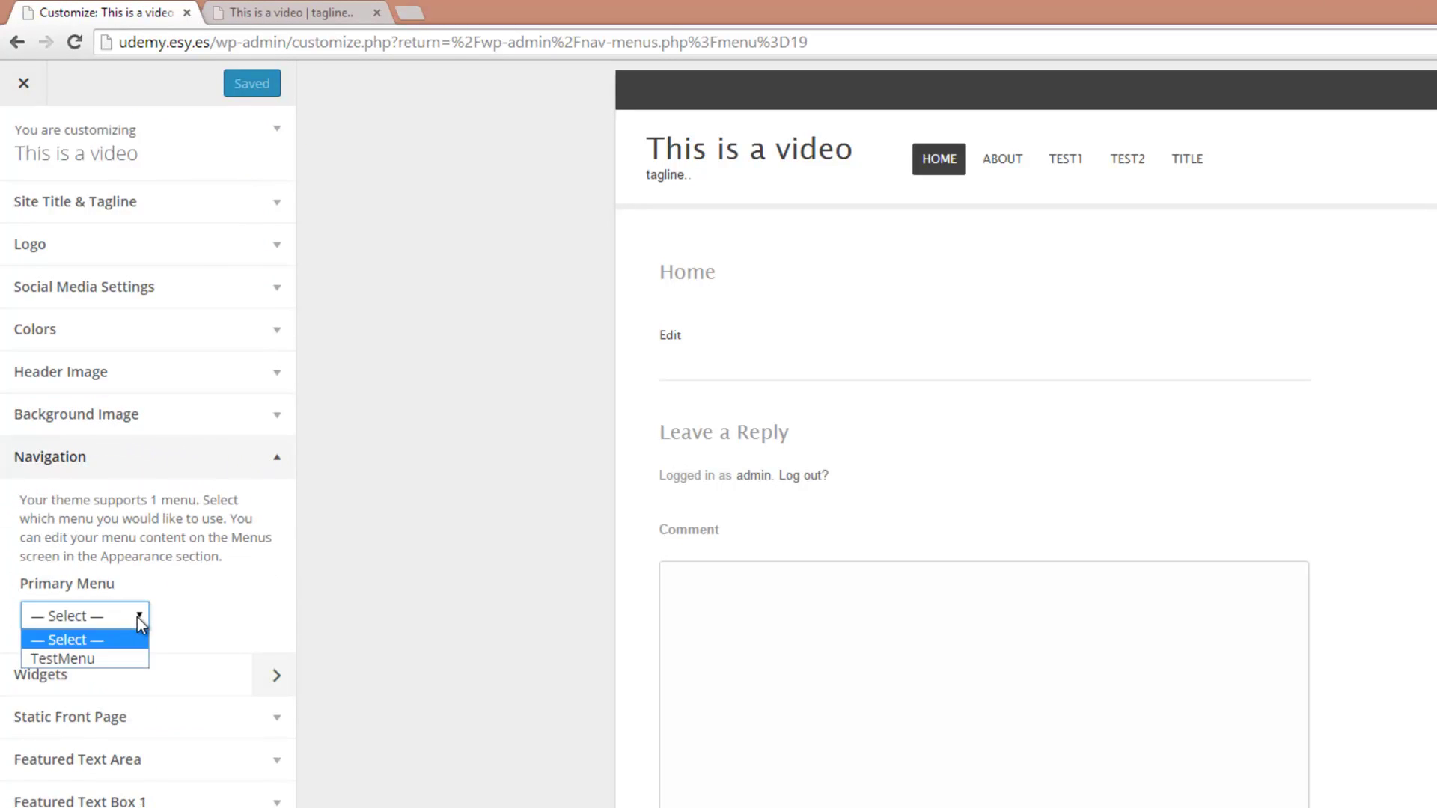
left_click(94, 659)
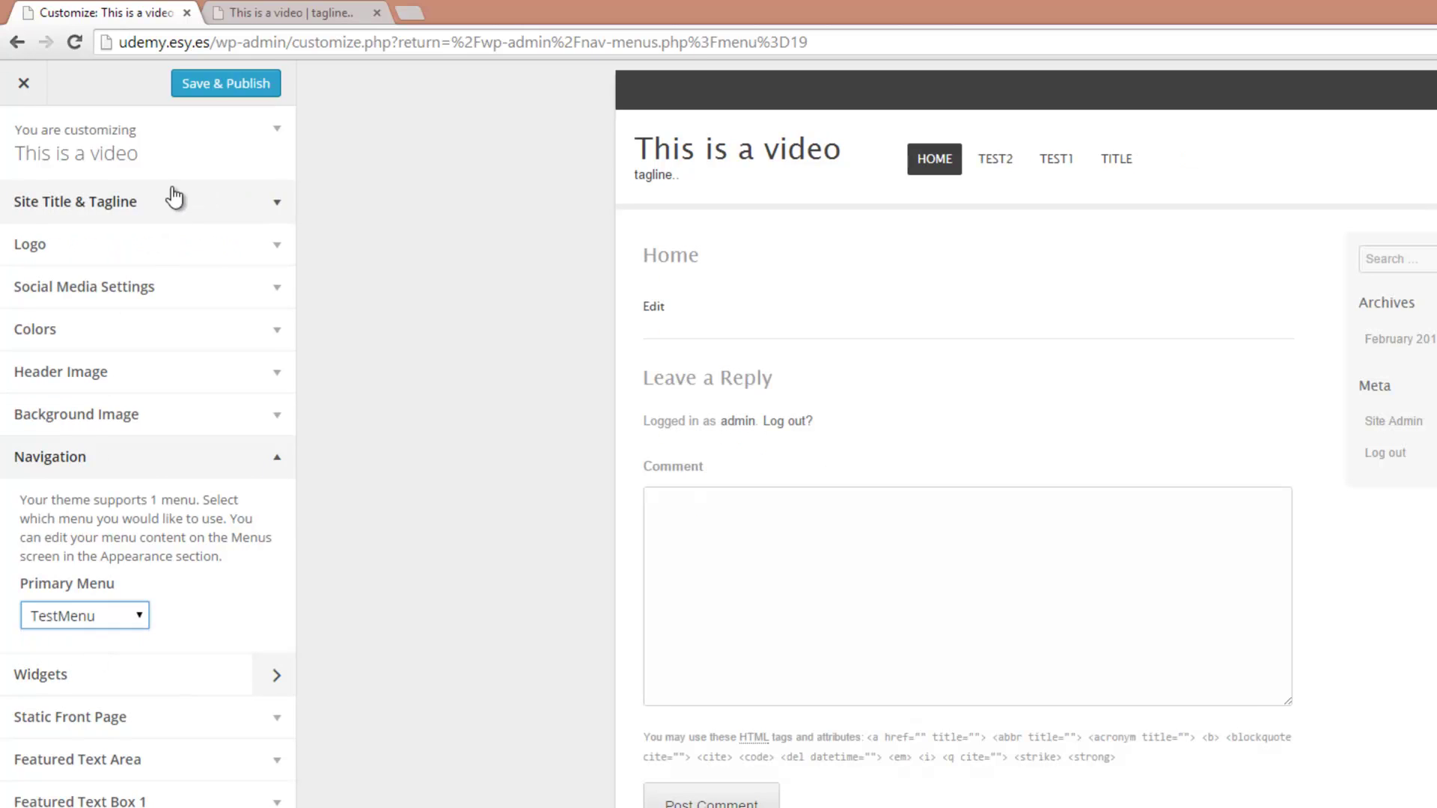
left_click(224, 89)
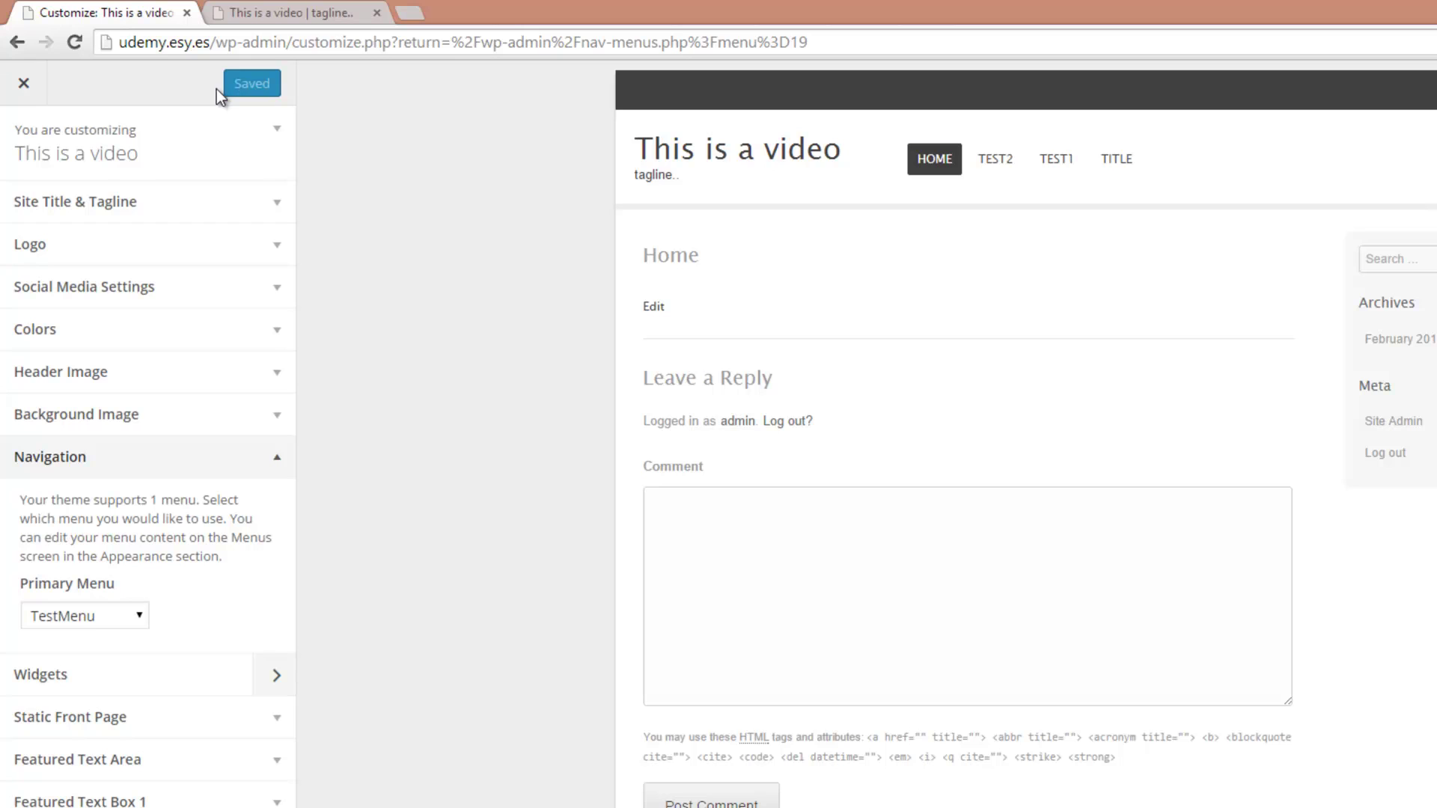
left_click(27, 84)
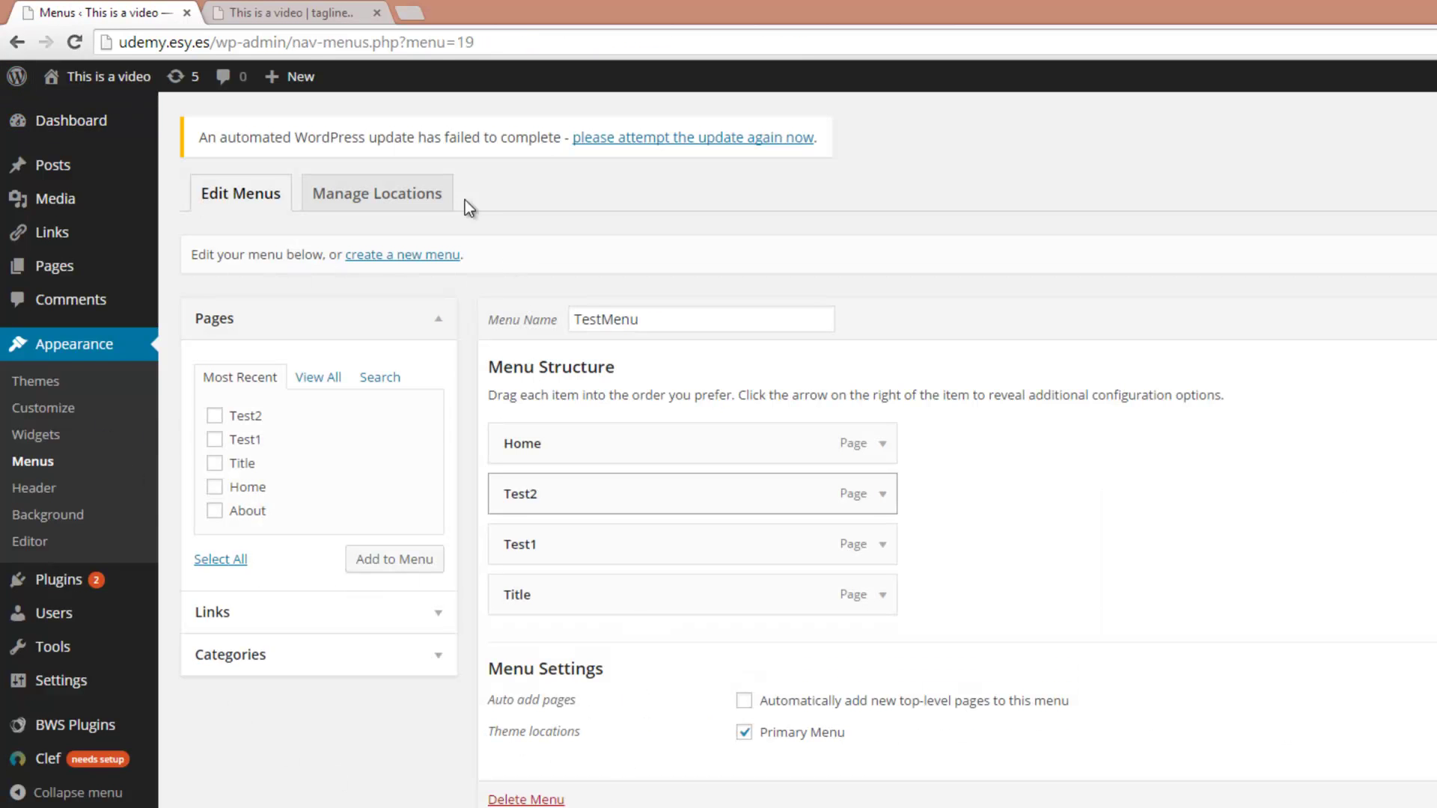
Step: Reload the live site to confirm the Home, Test2, Test1, Title menu, then return to Menus
left_click(299, 7)
left_click(75, 43)
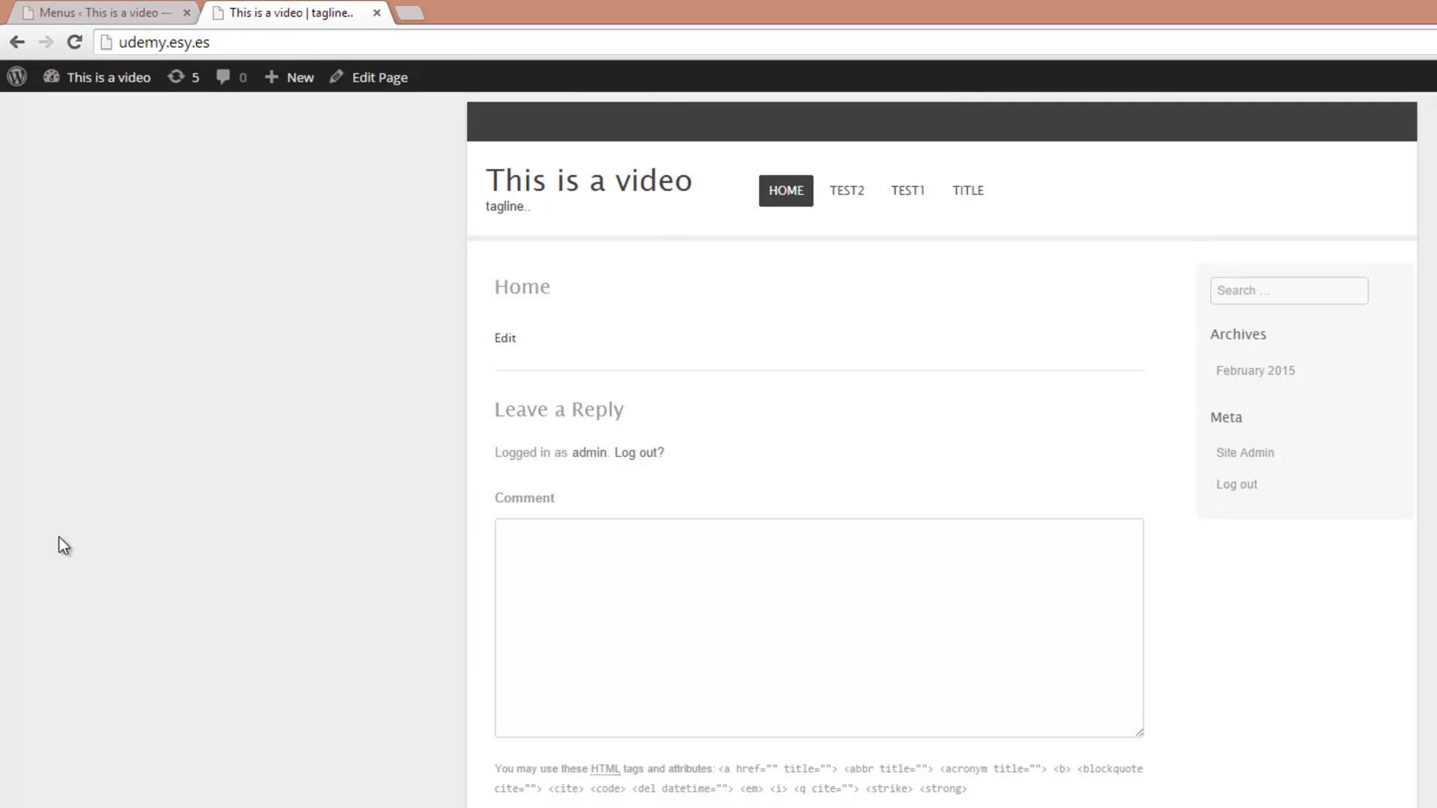
left_click(105, 20)
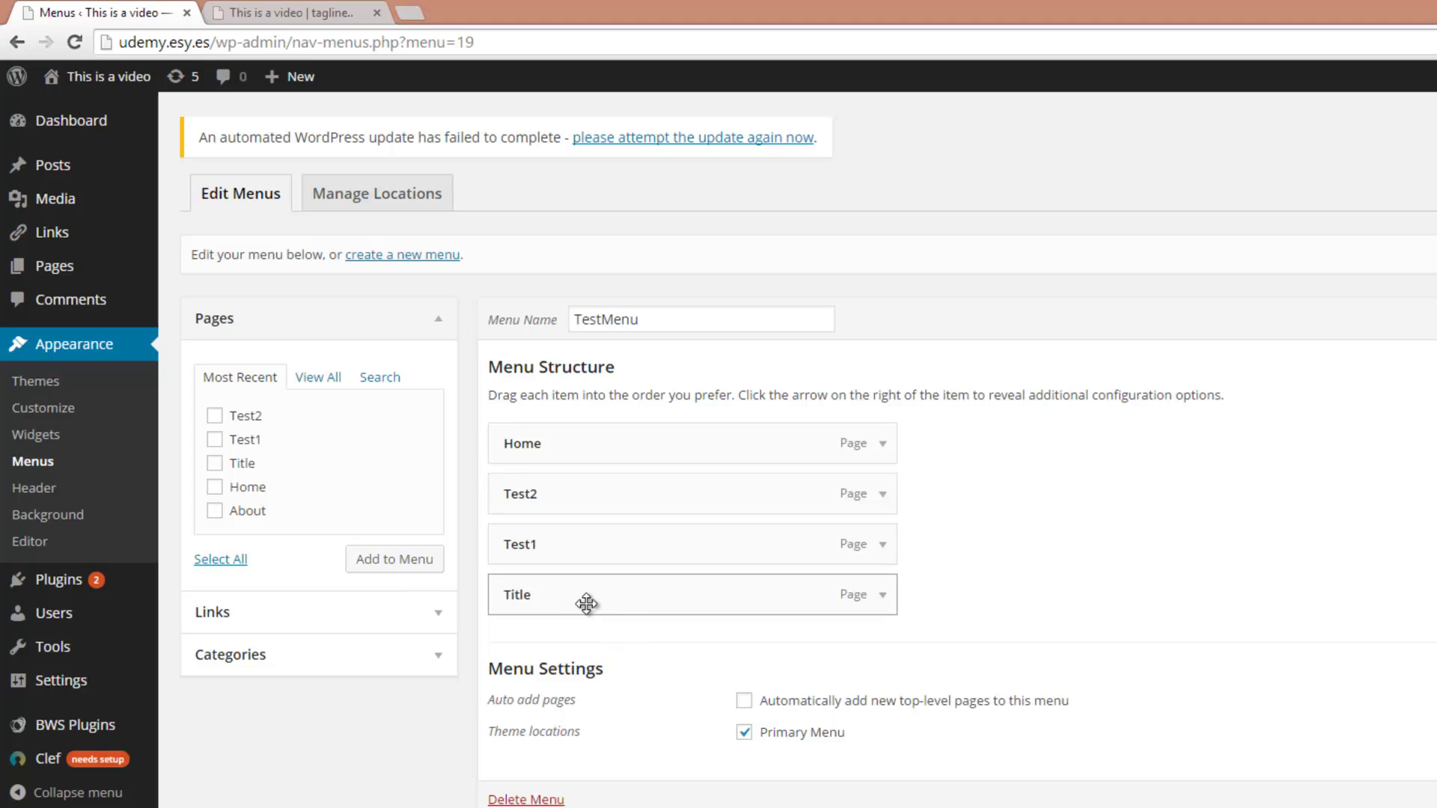
Step: Drag Title under Test1 as a sub-item and save TestMenu
left_click_drag(563, 602, 649, 607)
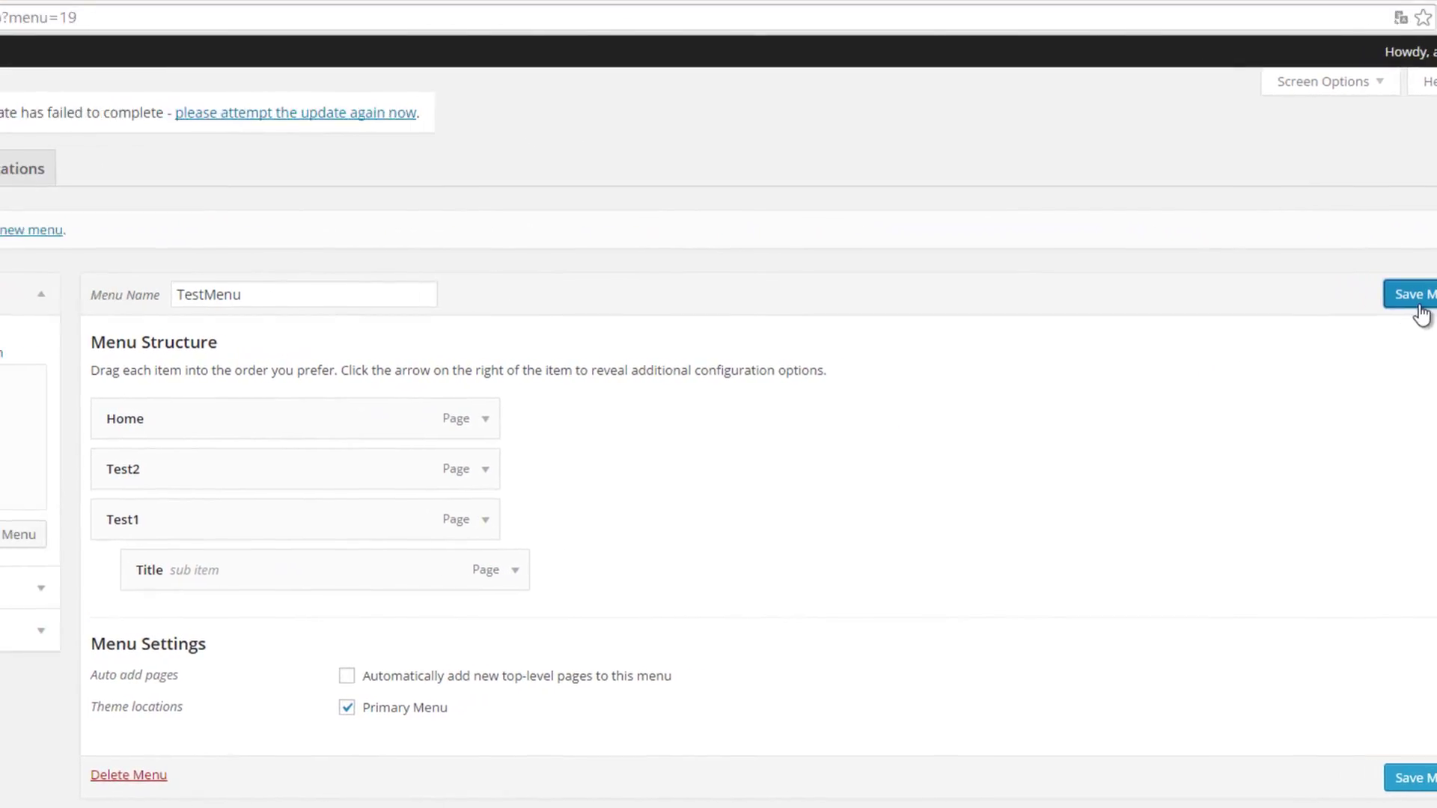
left_click(1418, 307)
Step: Reload the live site, open Test1 from its navigation, then return to the menu editor
left_click(159, 2)
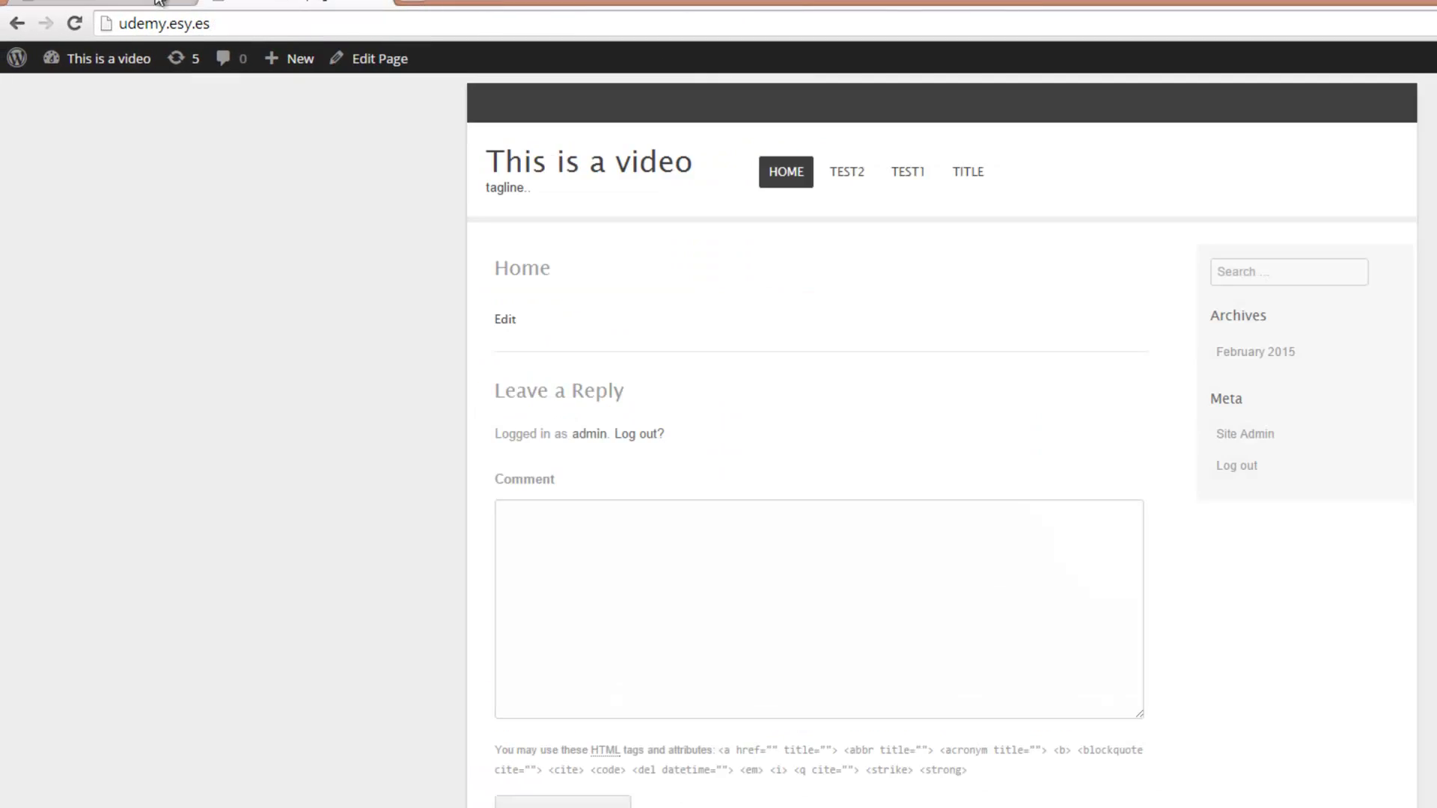
left_click(75, 23)
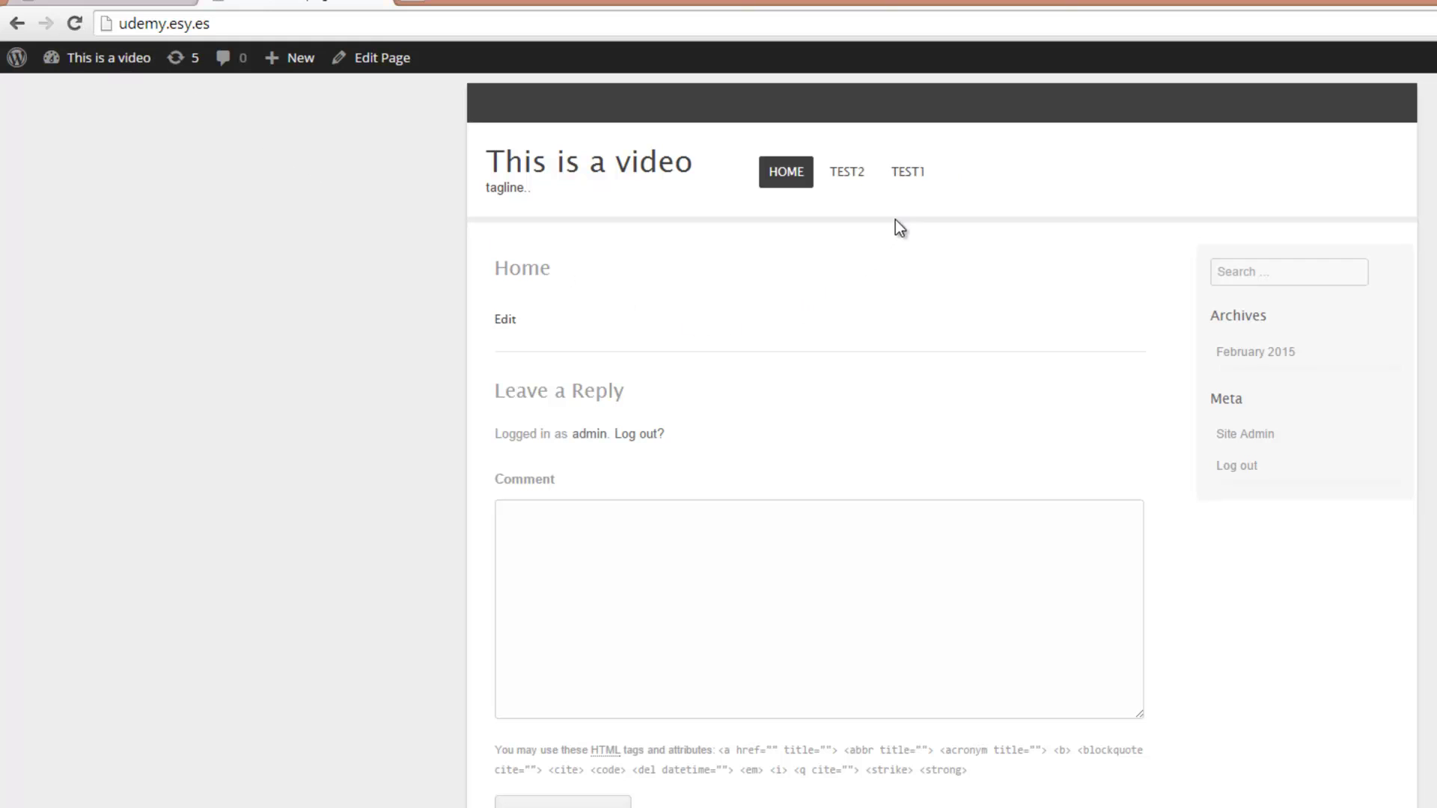
mouse_move(919, 181)
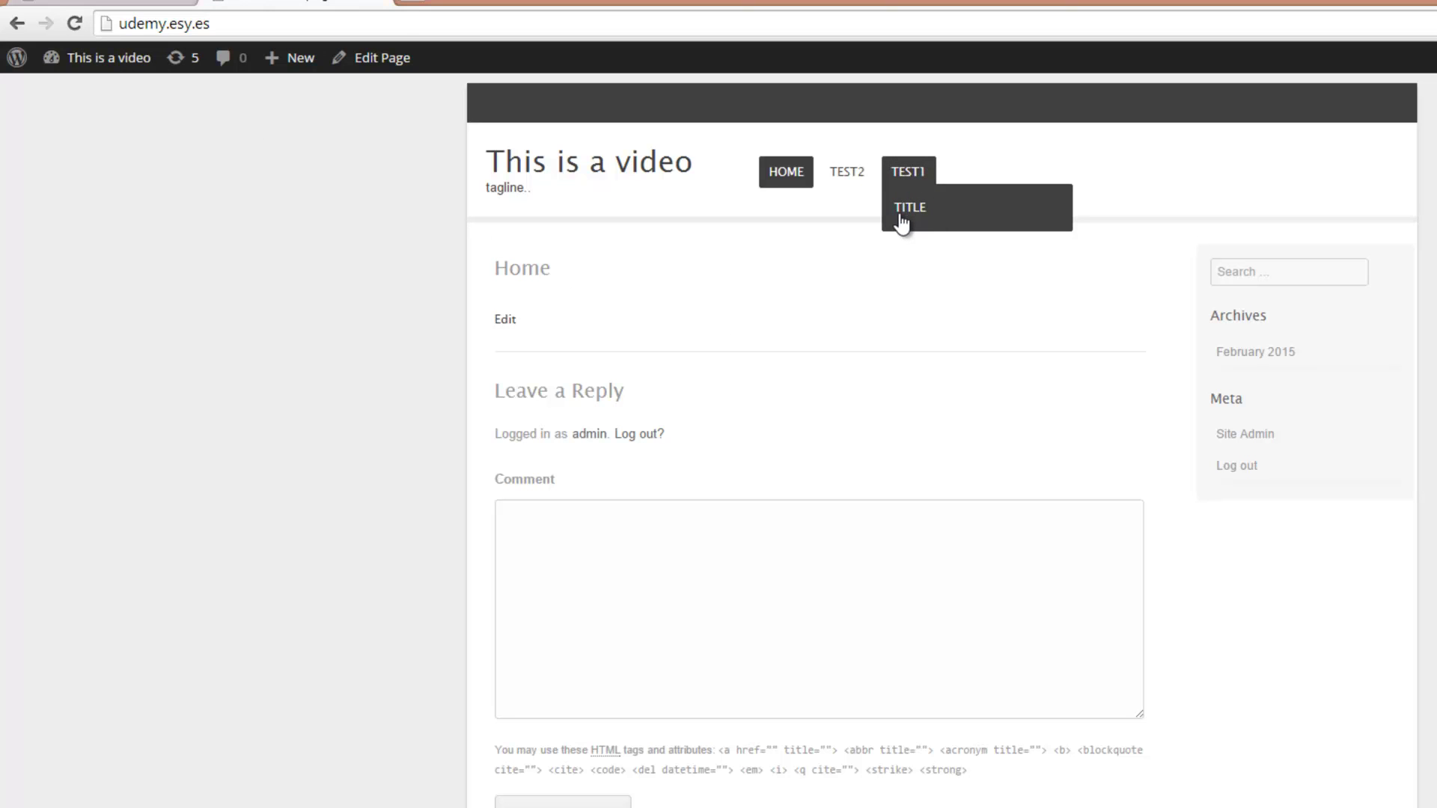
left_click(914, 170)
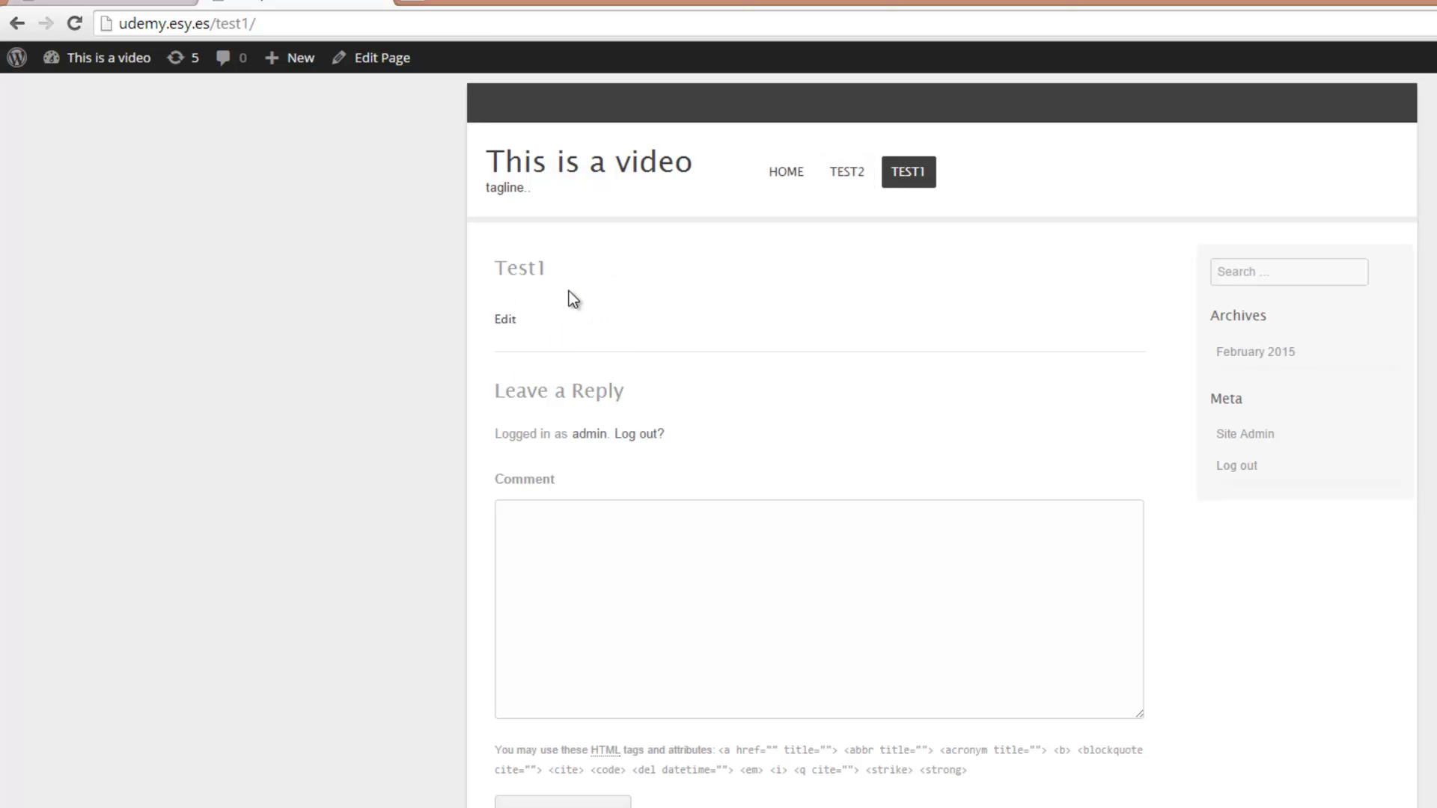
key("ctrl+Tab")
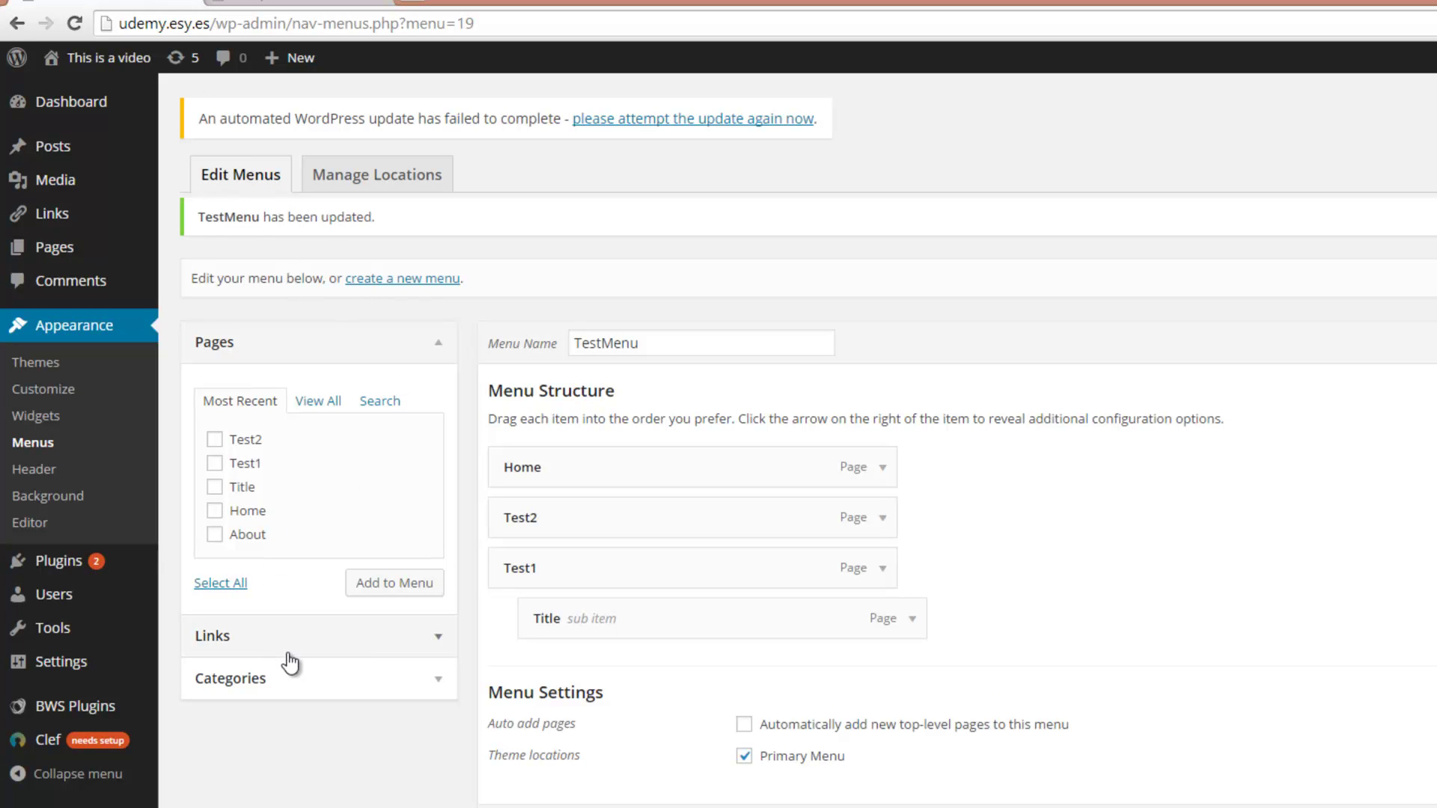
Step: Add a custom link with URL '#' labelled Text, drag Test2 beneath it, and save TestMenu
left_click(411, 638)
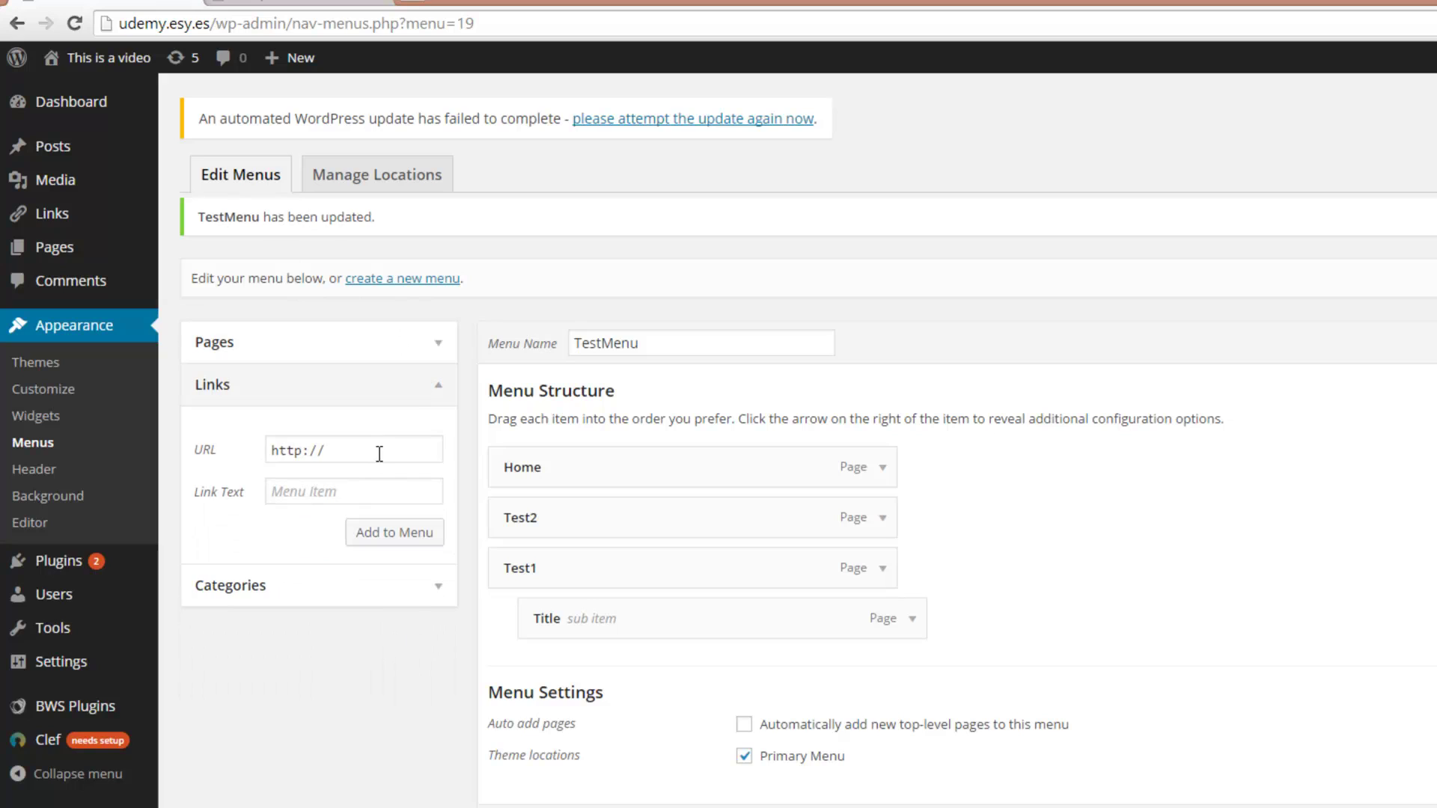
left_click_drag(380, 454, 232, 436)
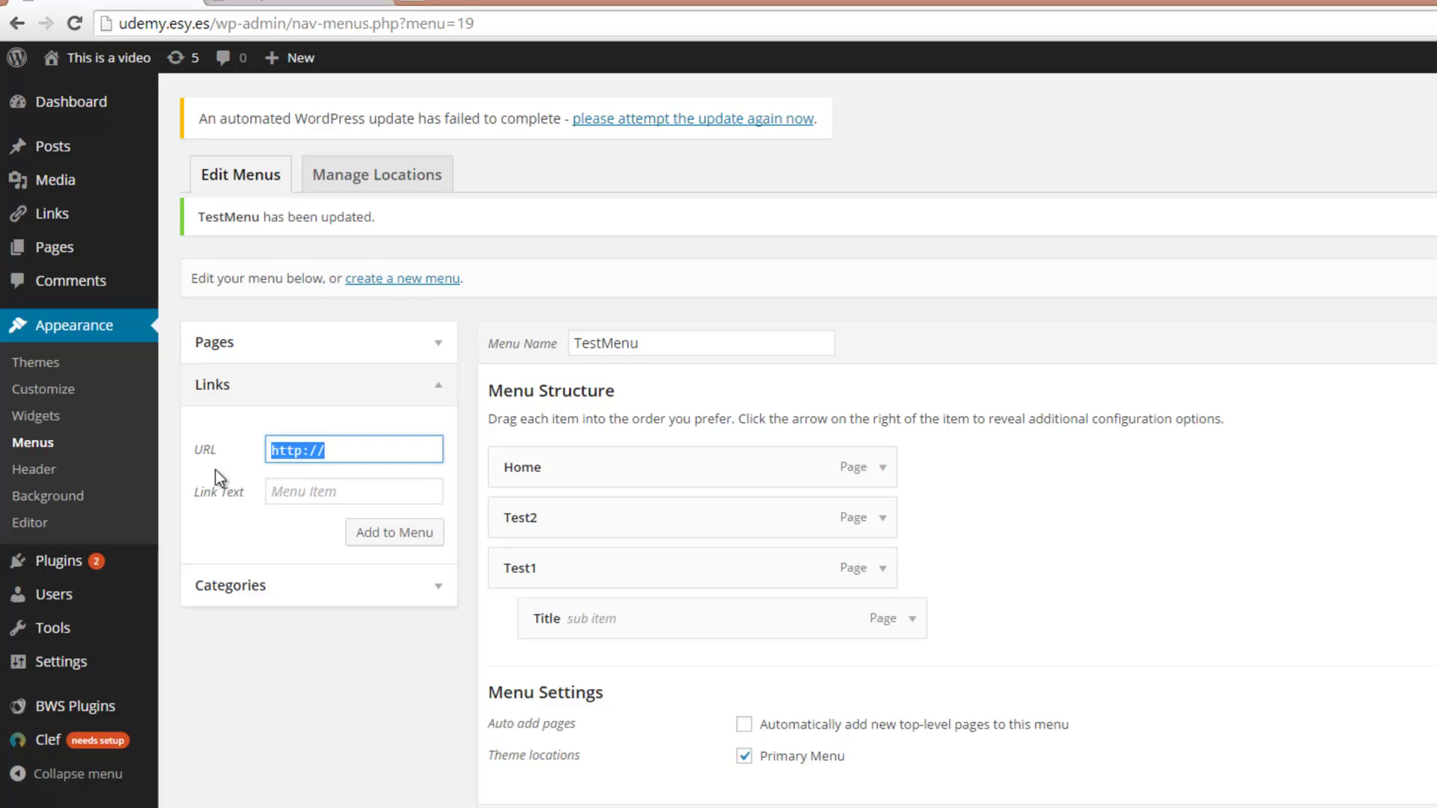
type("#")
left_click(318, 492)
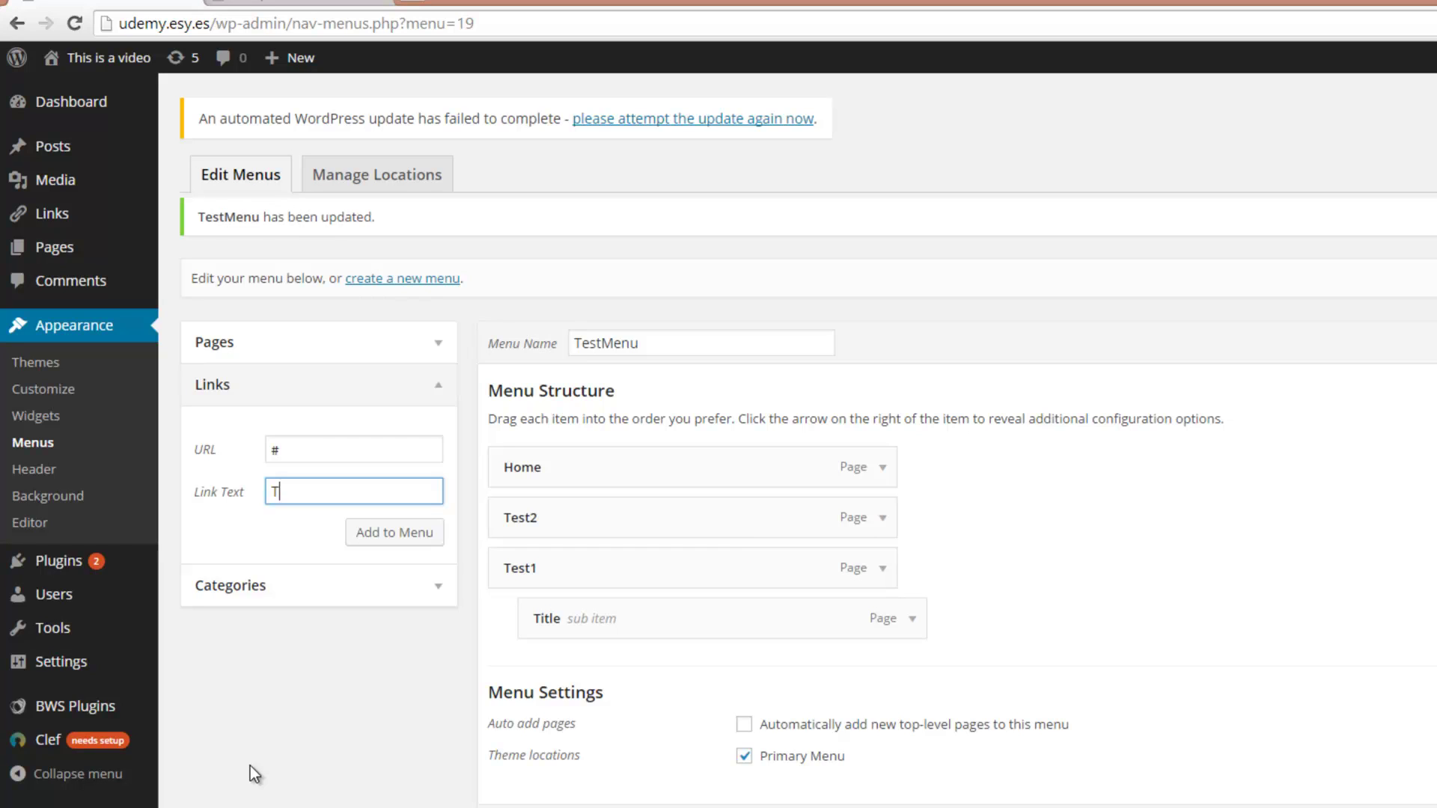
left_click(419, 534)
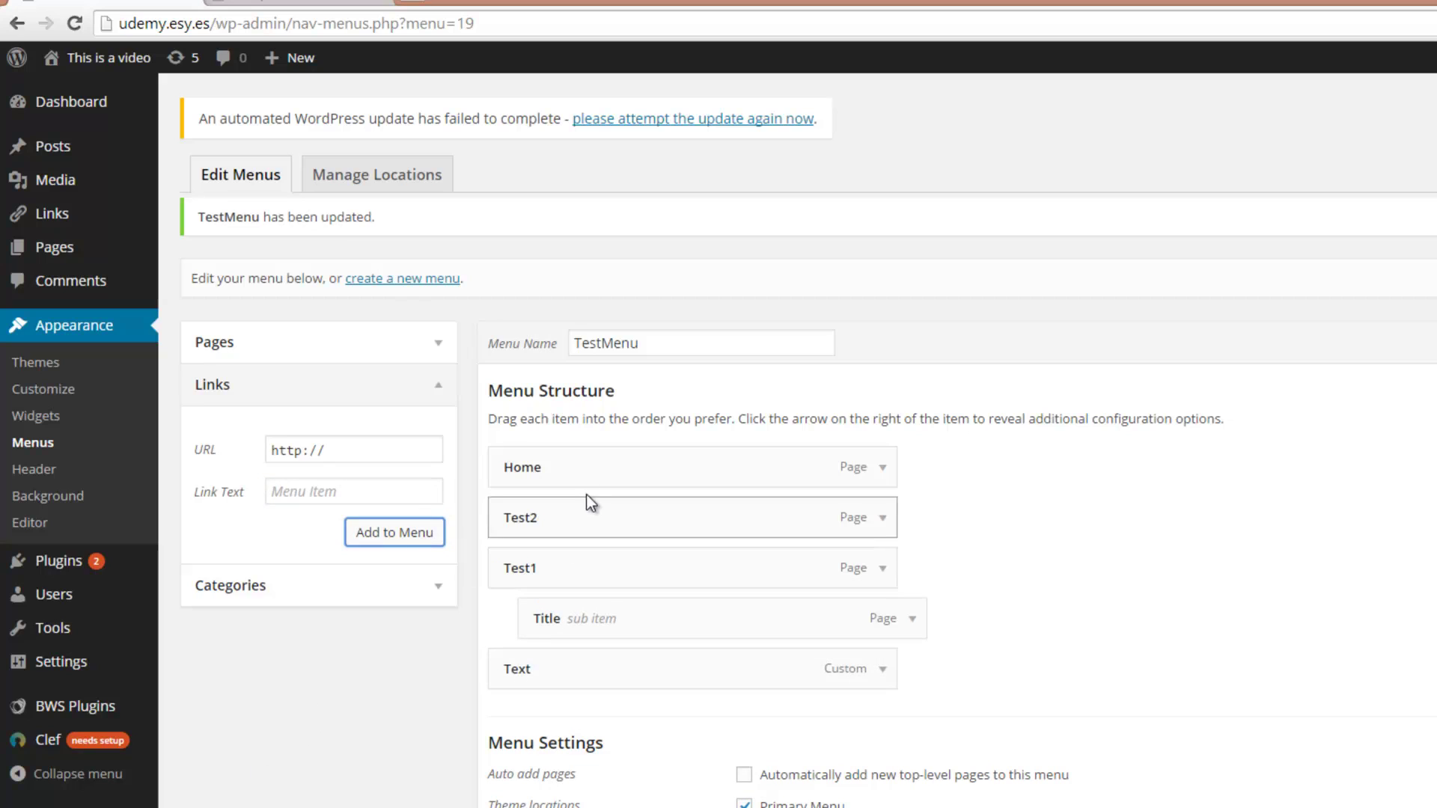
left_click_drag(579, 518, 619, 671)
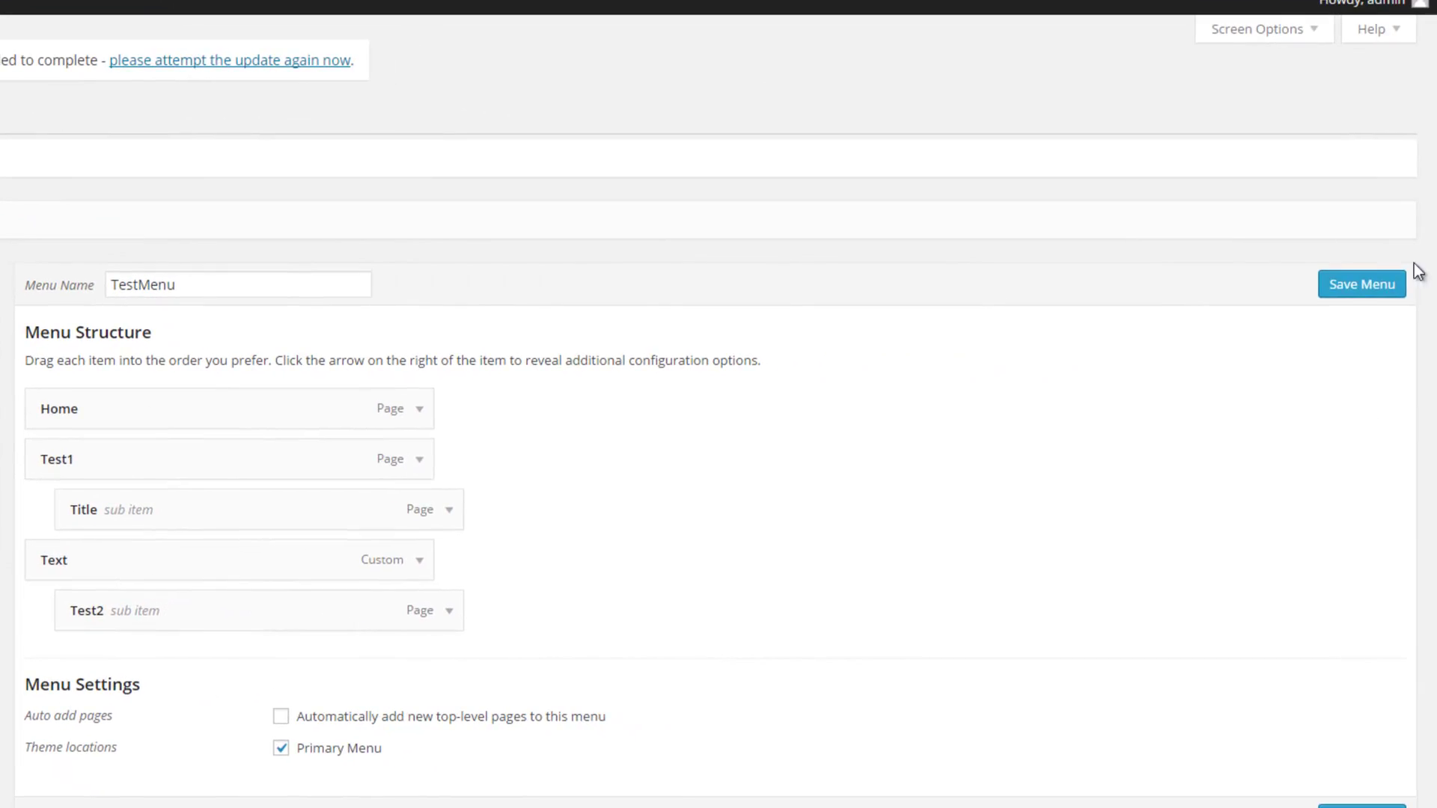
left_click(1392, 289)
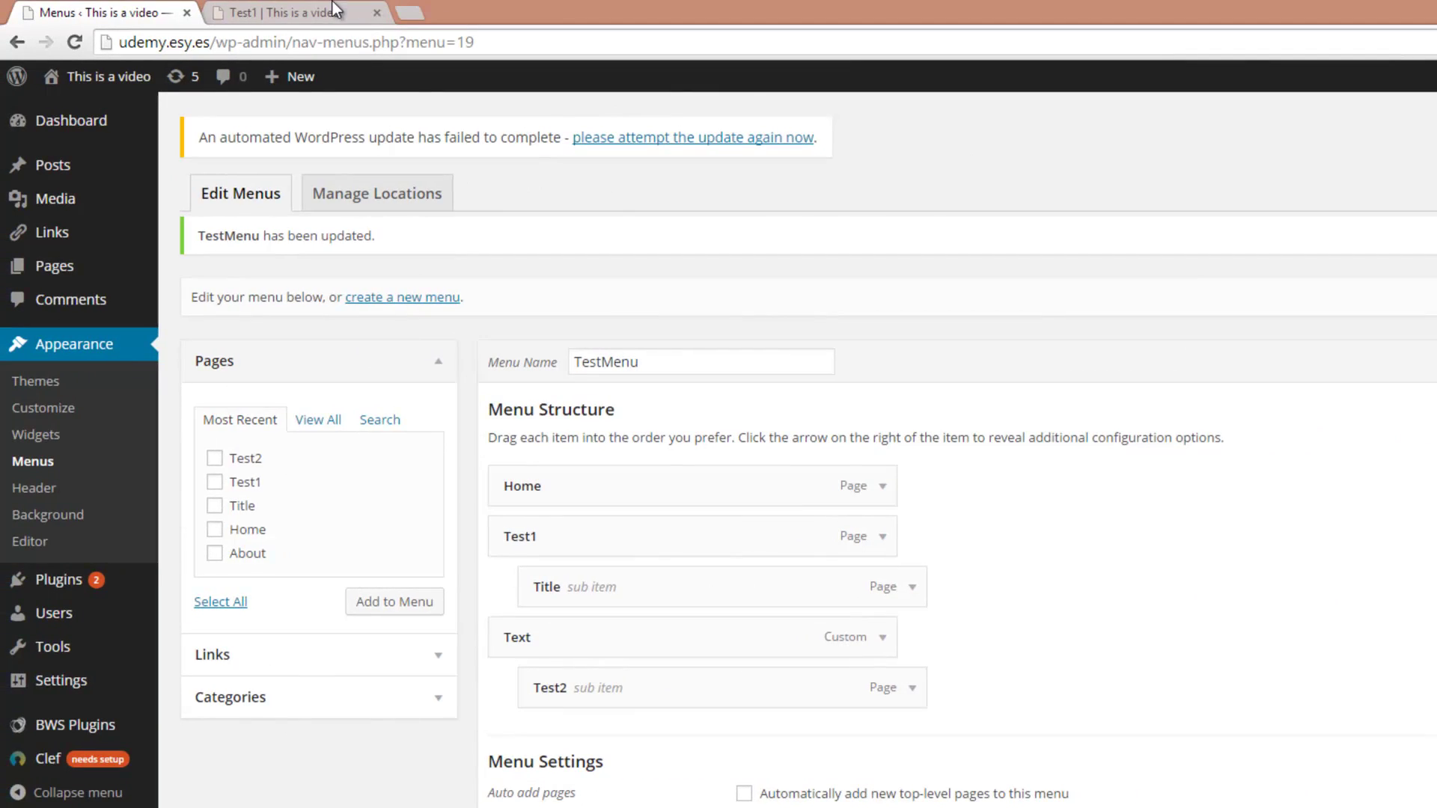
left_click(332, 3)
left_click(73, 43)
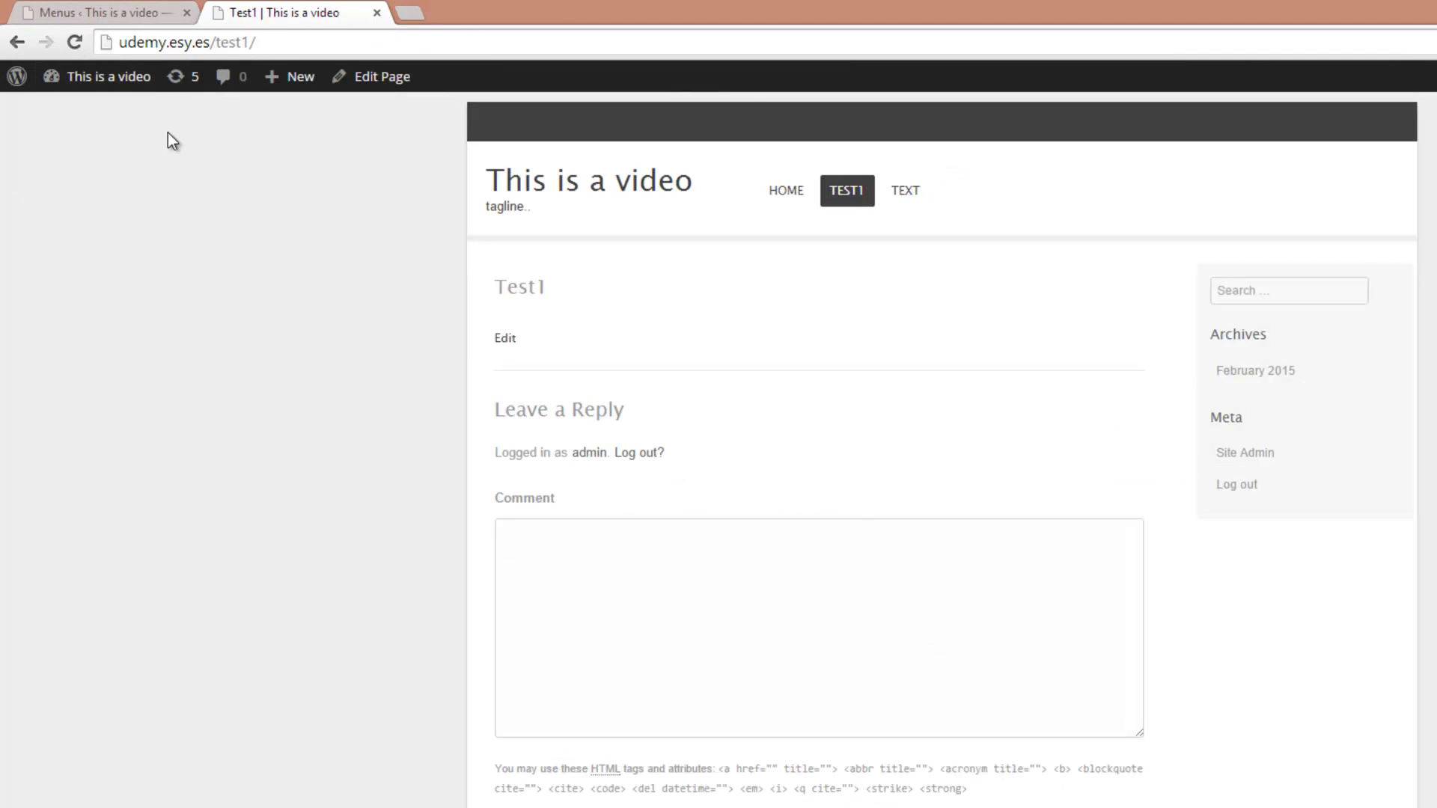
mouse_move(853, 199)
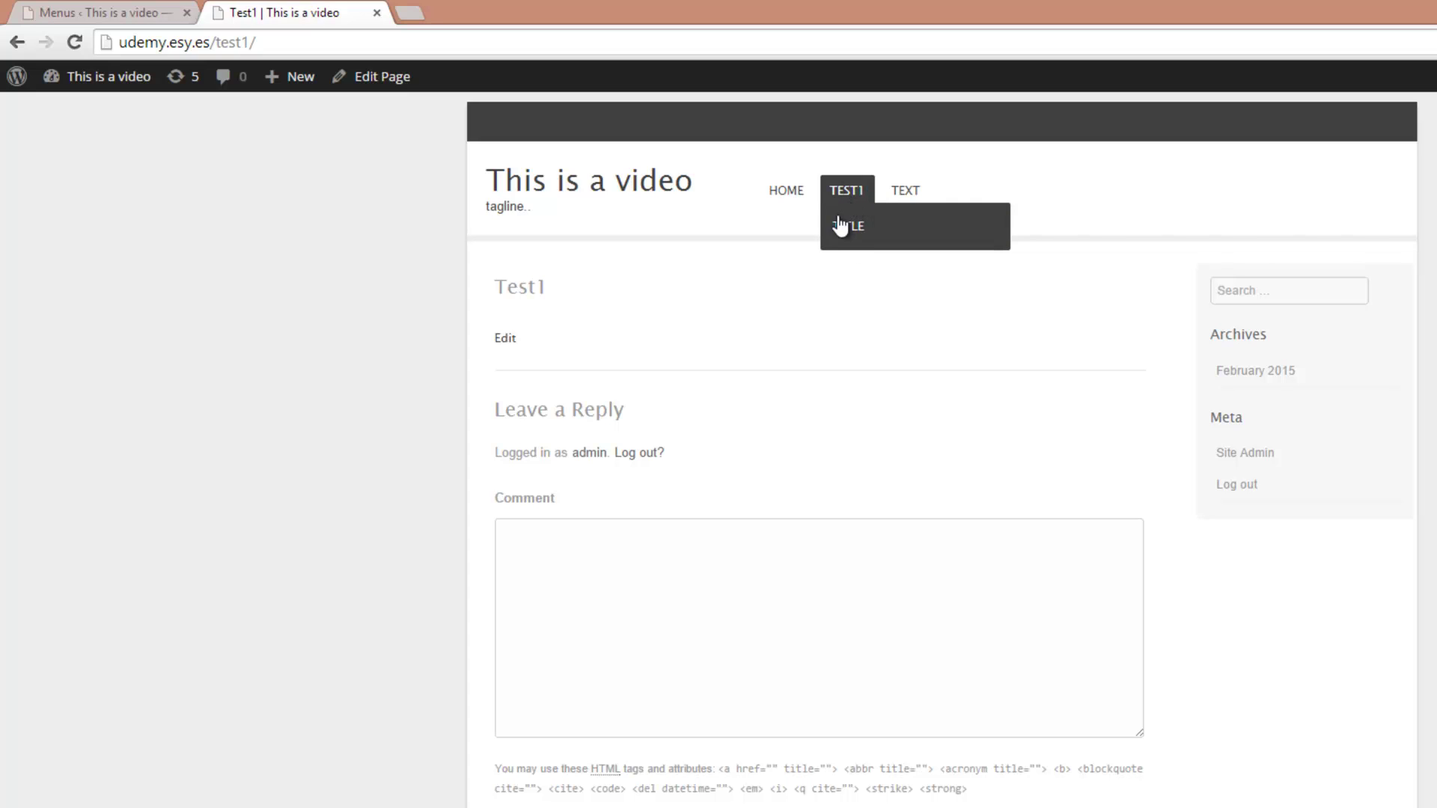
left_click(856, 193)
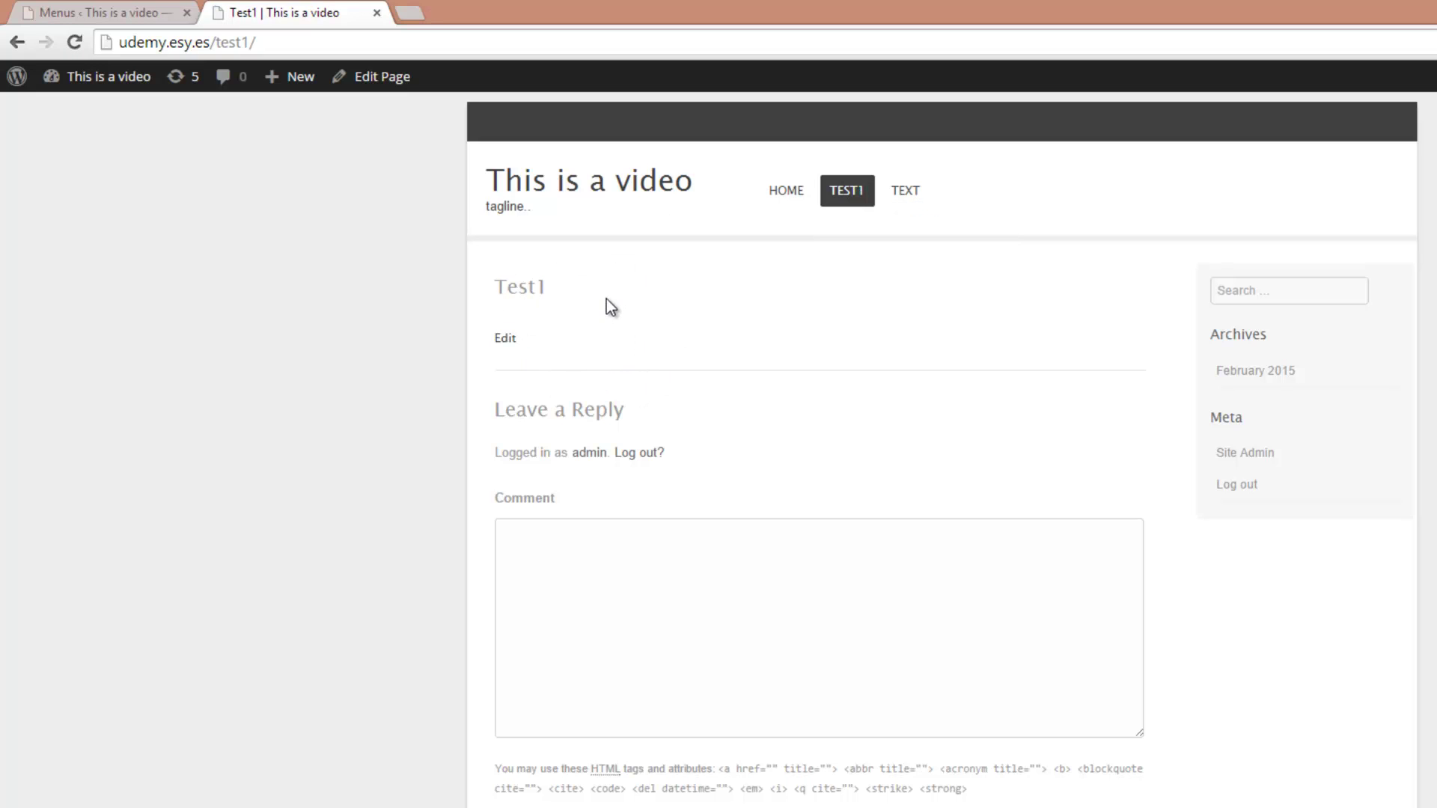
mouse_move(906, 202)
left_click(148, 11)
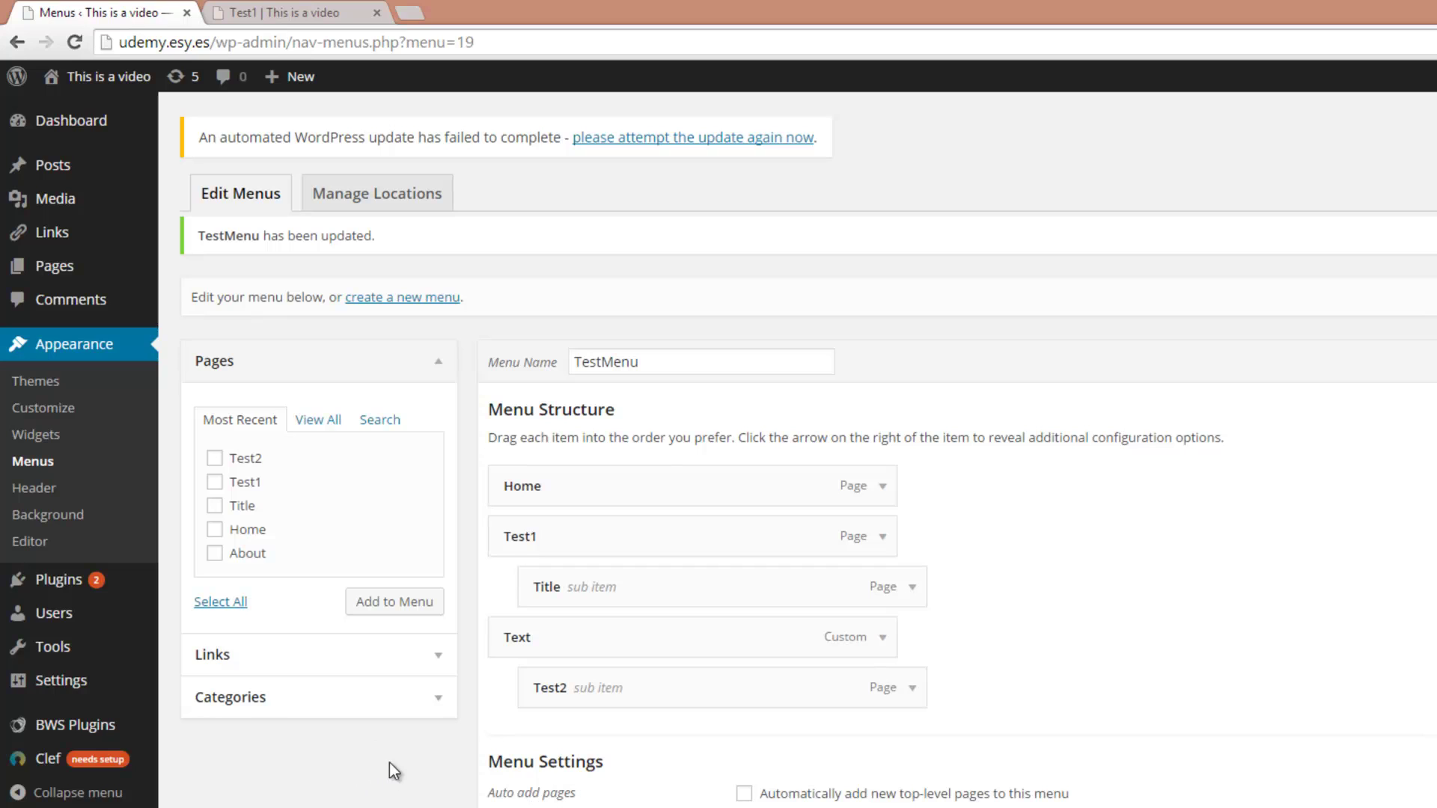
left_click(436, 659)
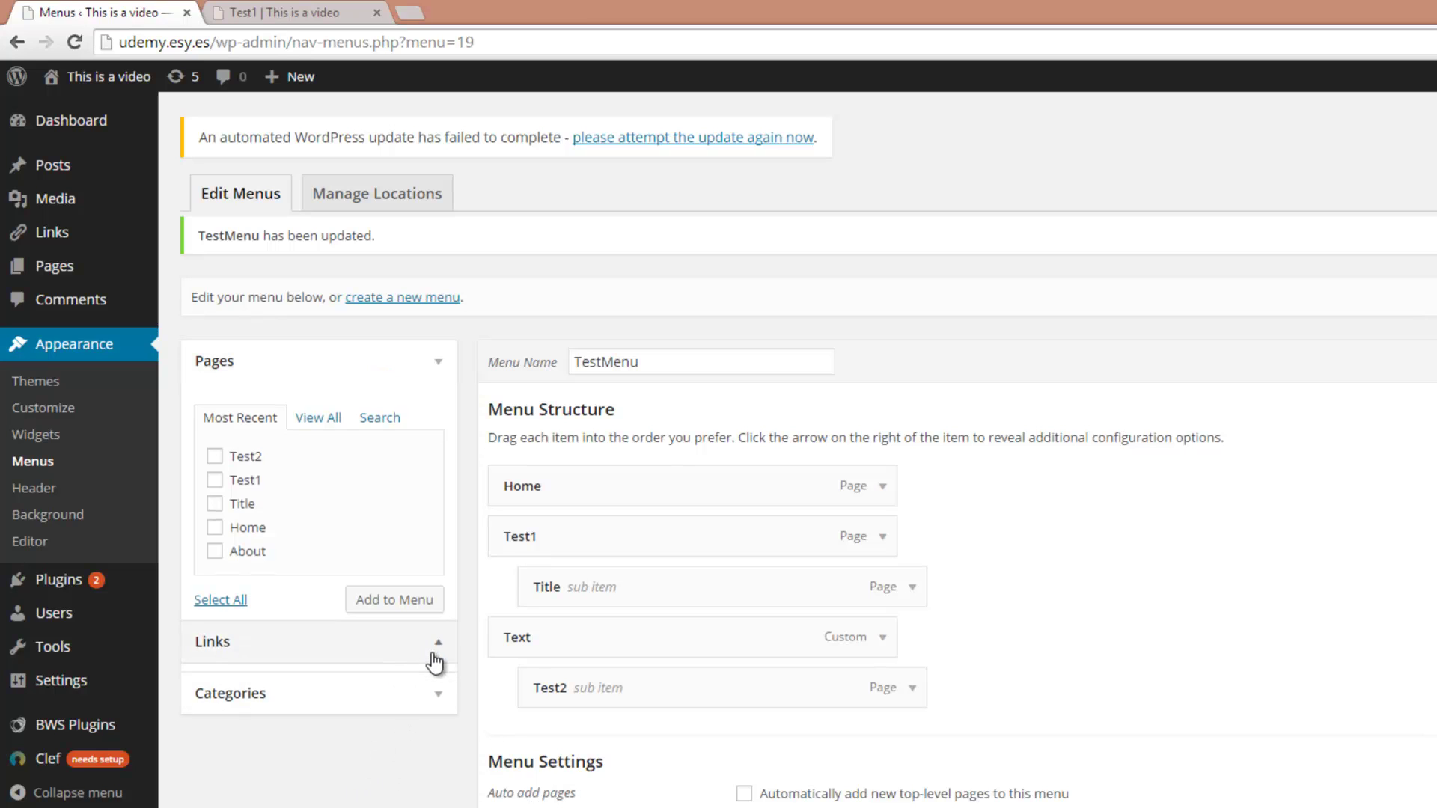
left_click(369, 468)
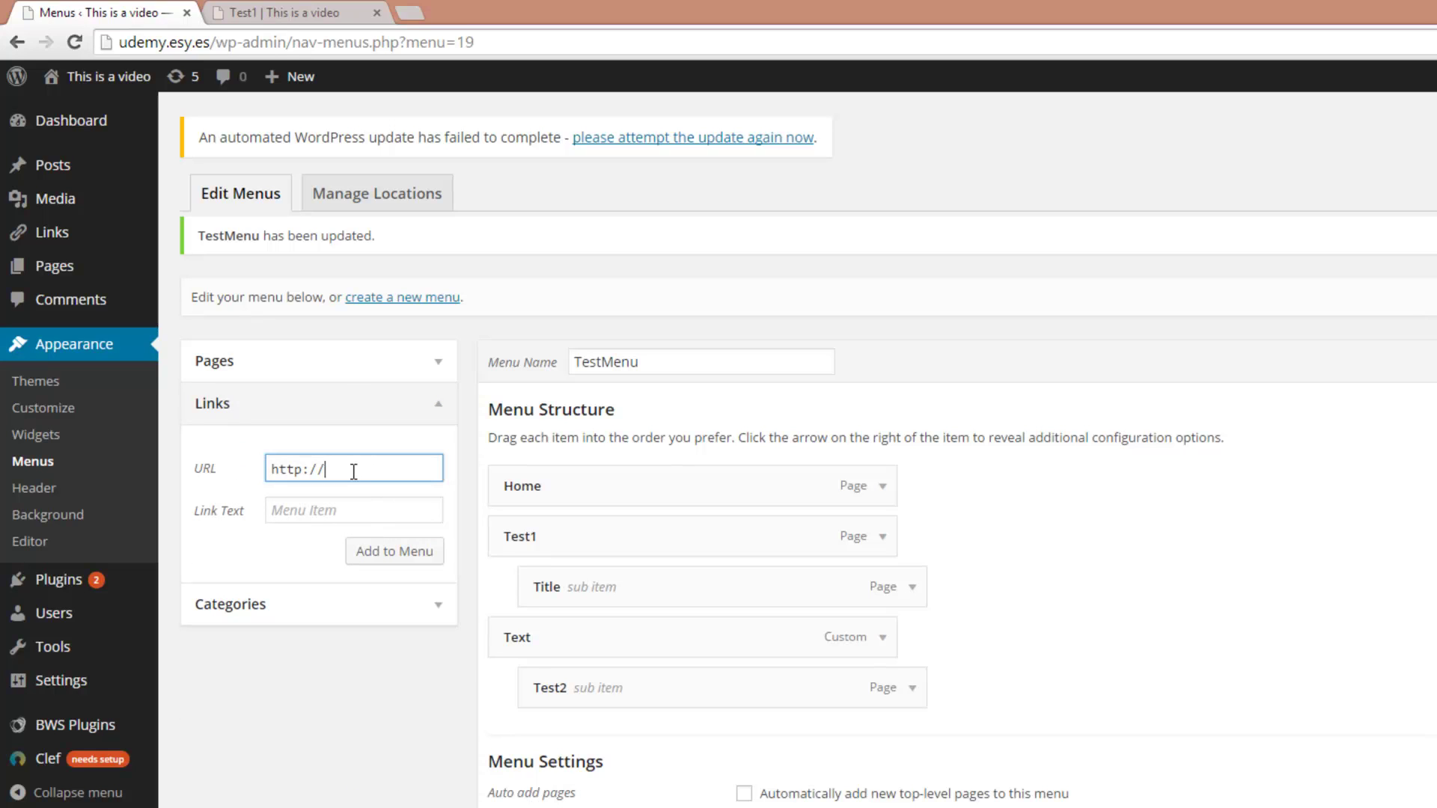
type("google.de")
key("BackSpace")
type("com")
left_click(312, 514)
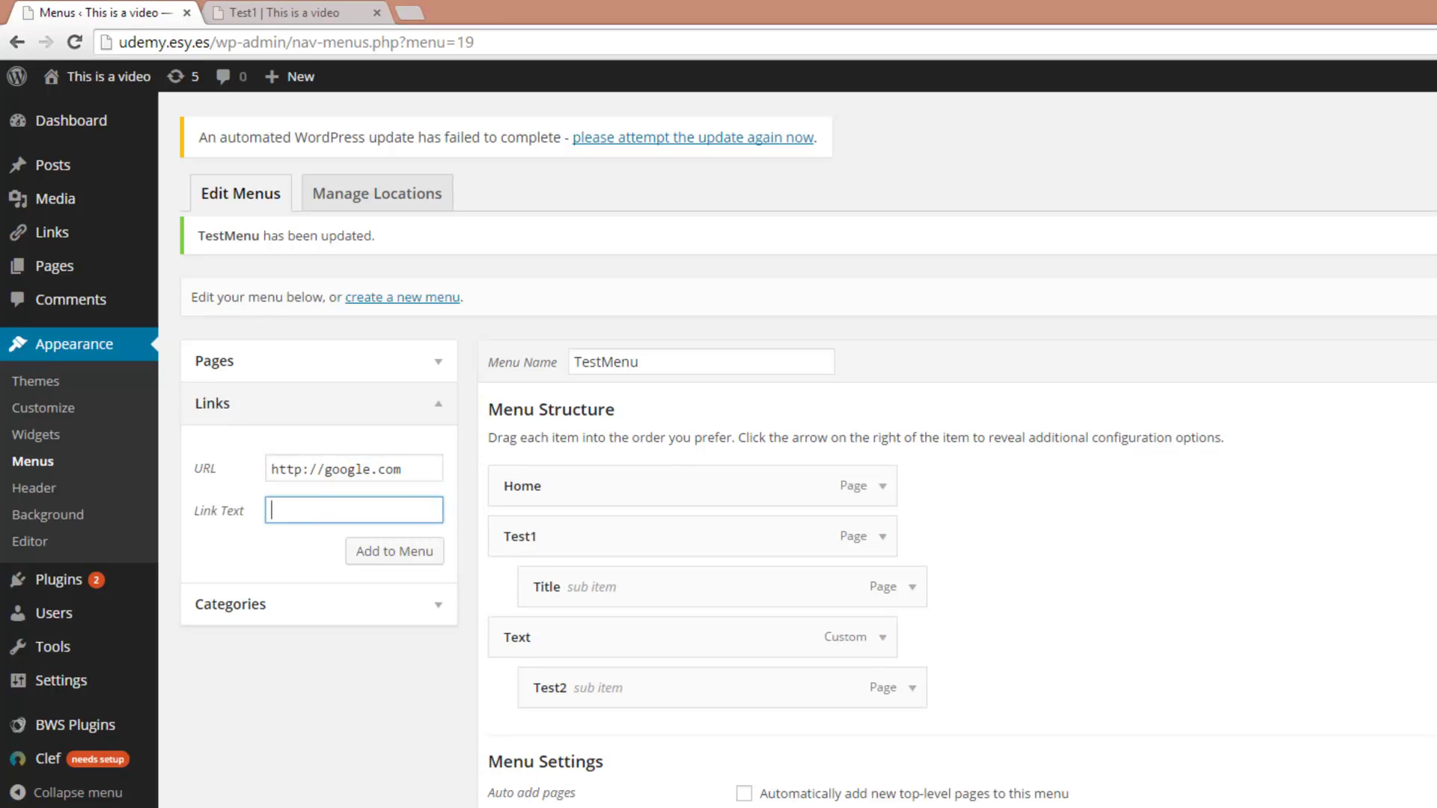
type("GOOGLE")
left_click(411, 558)
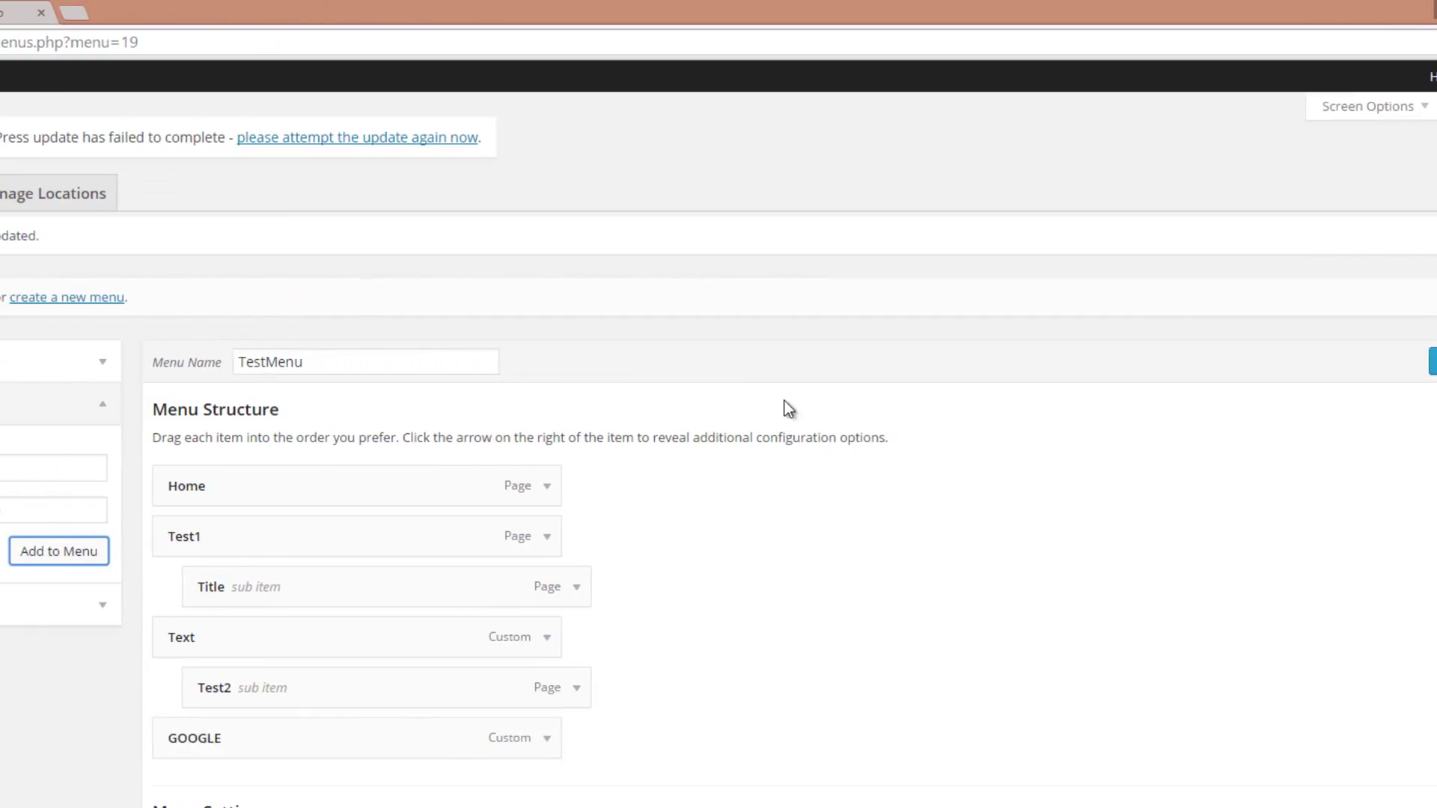
left_click(1433, 362)
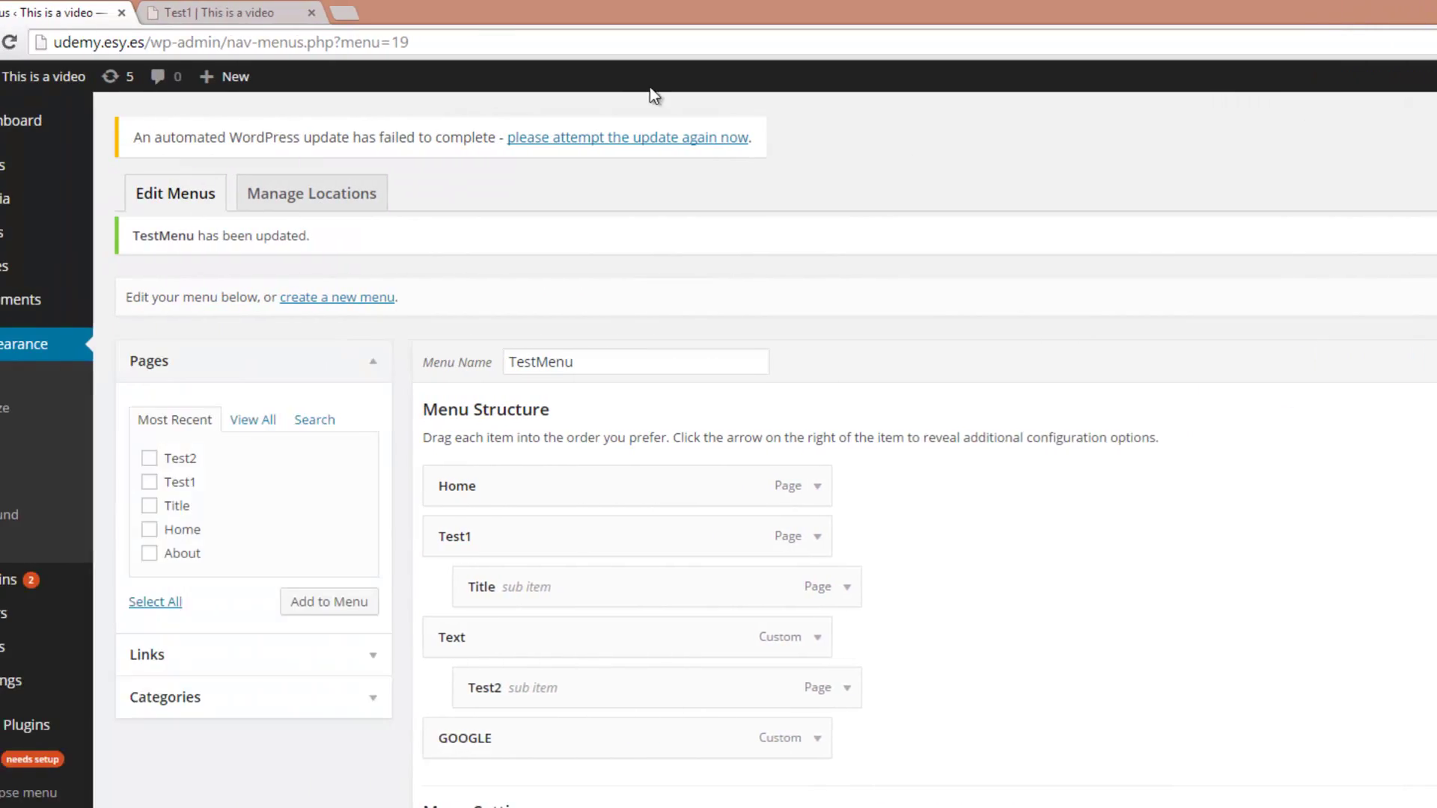
Step: Reload the live Test1 page, follow the GOOGLE menu link, then return to the menu editor
left_click(217, 11)
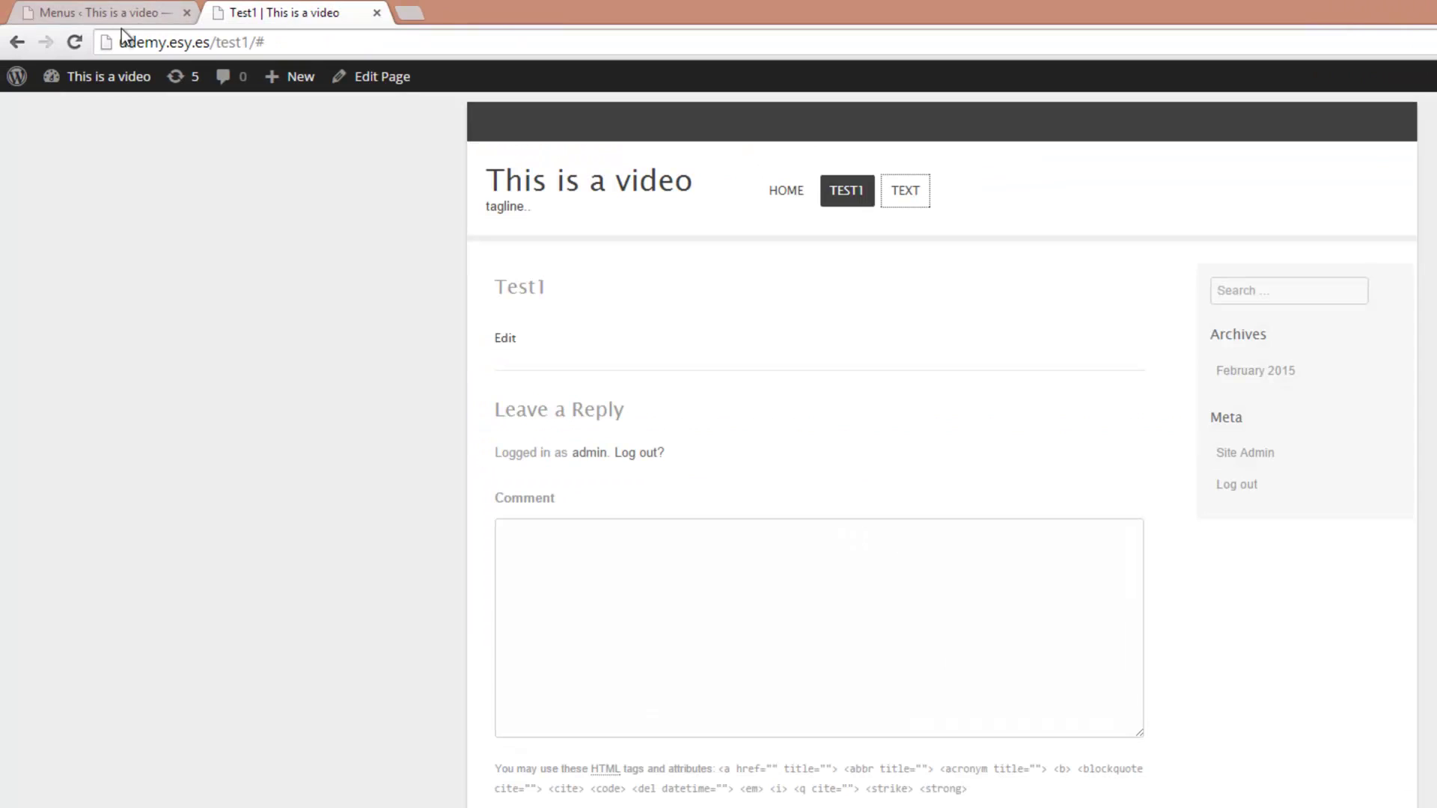
left_click(10, 41)
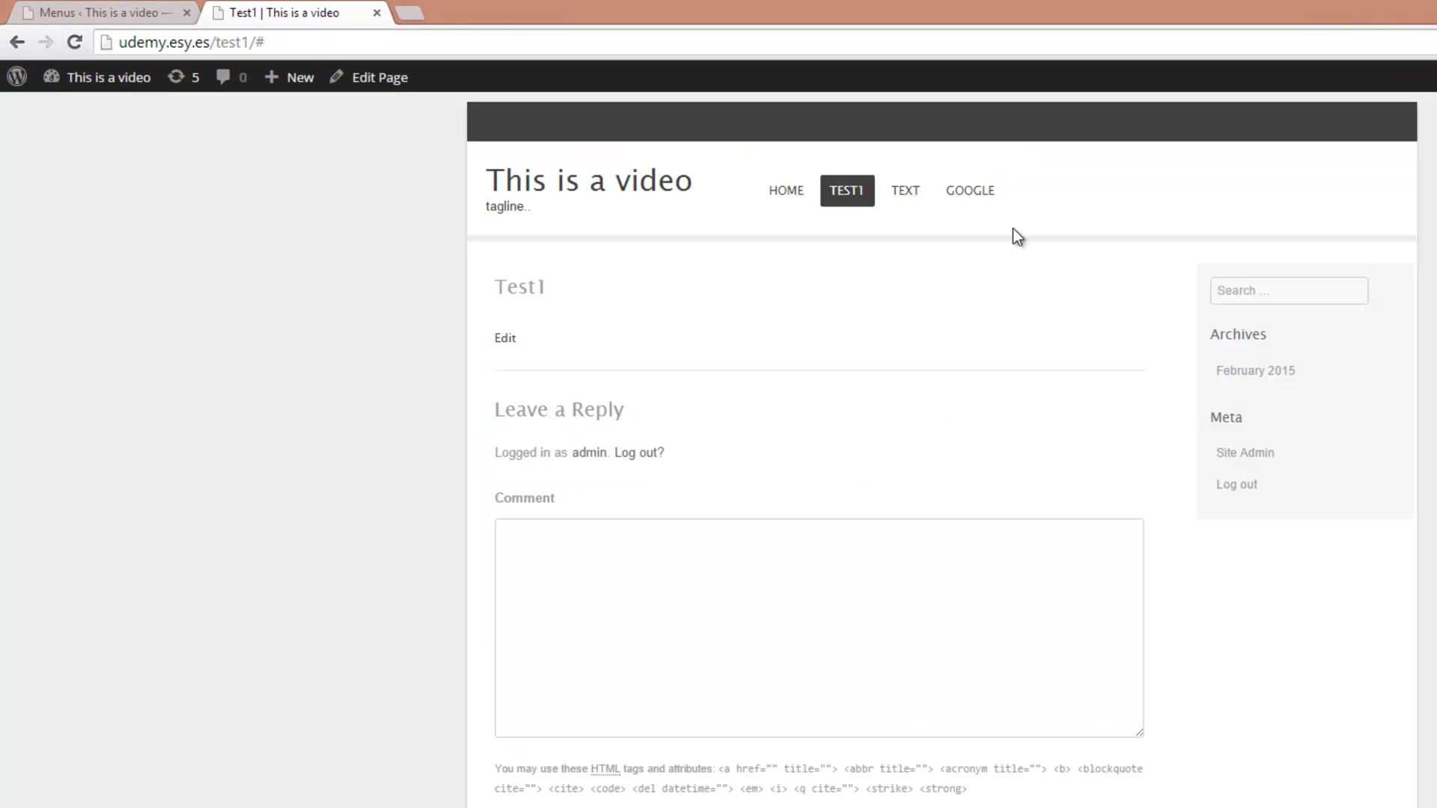
left_click(978, 192)
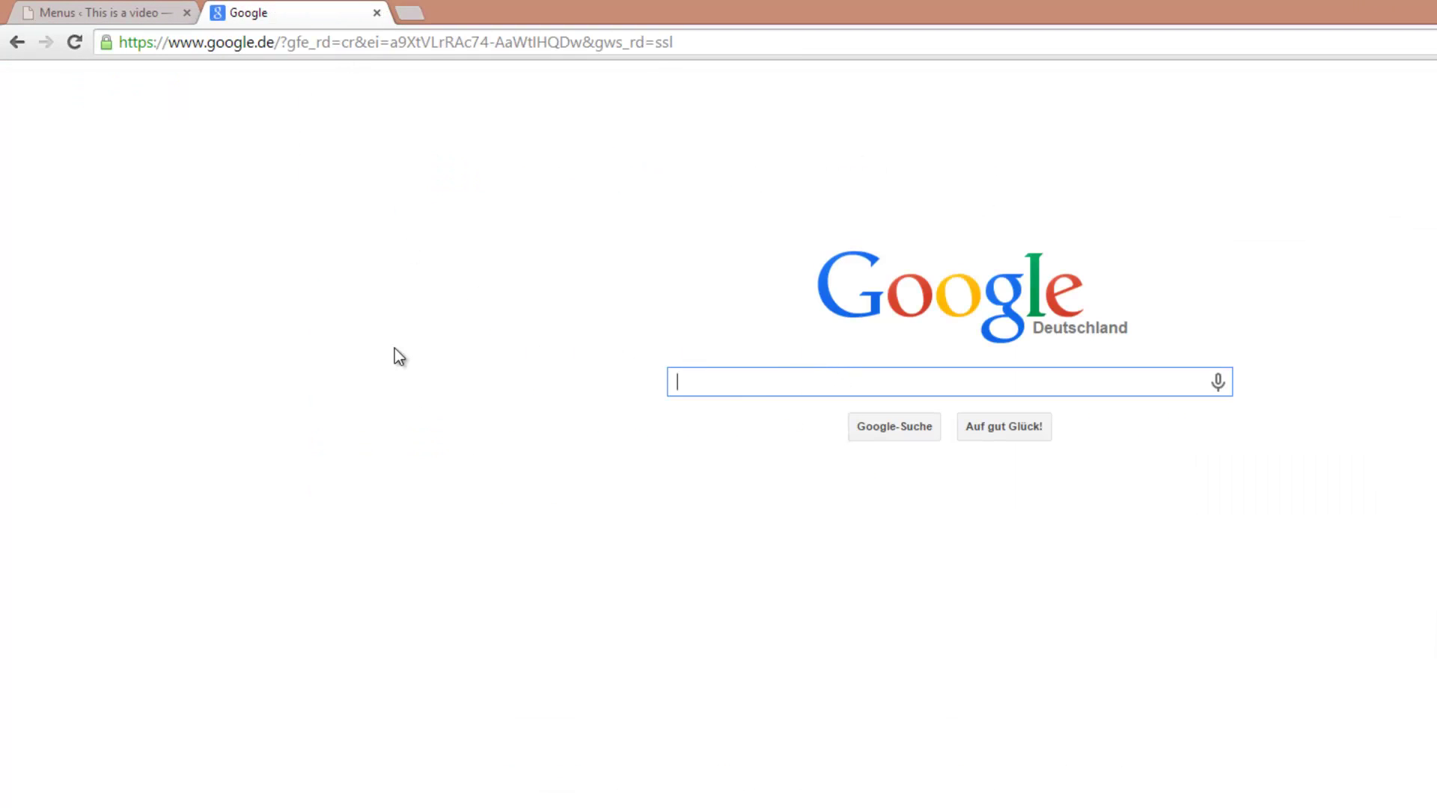
left_click(97, 13)
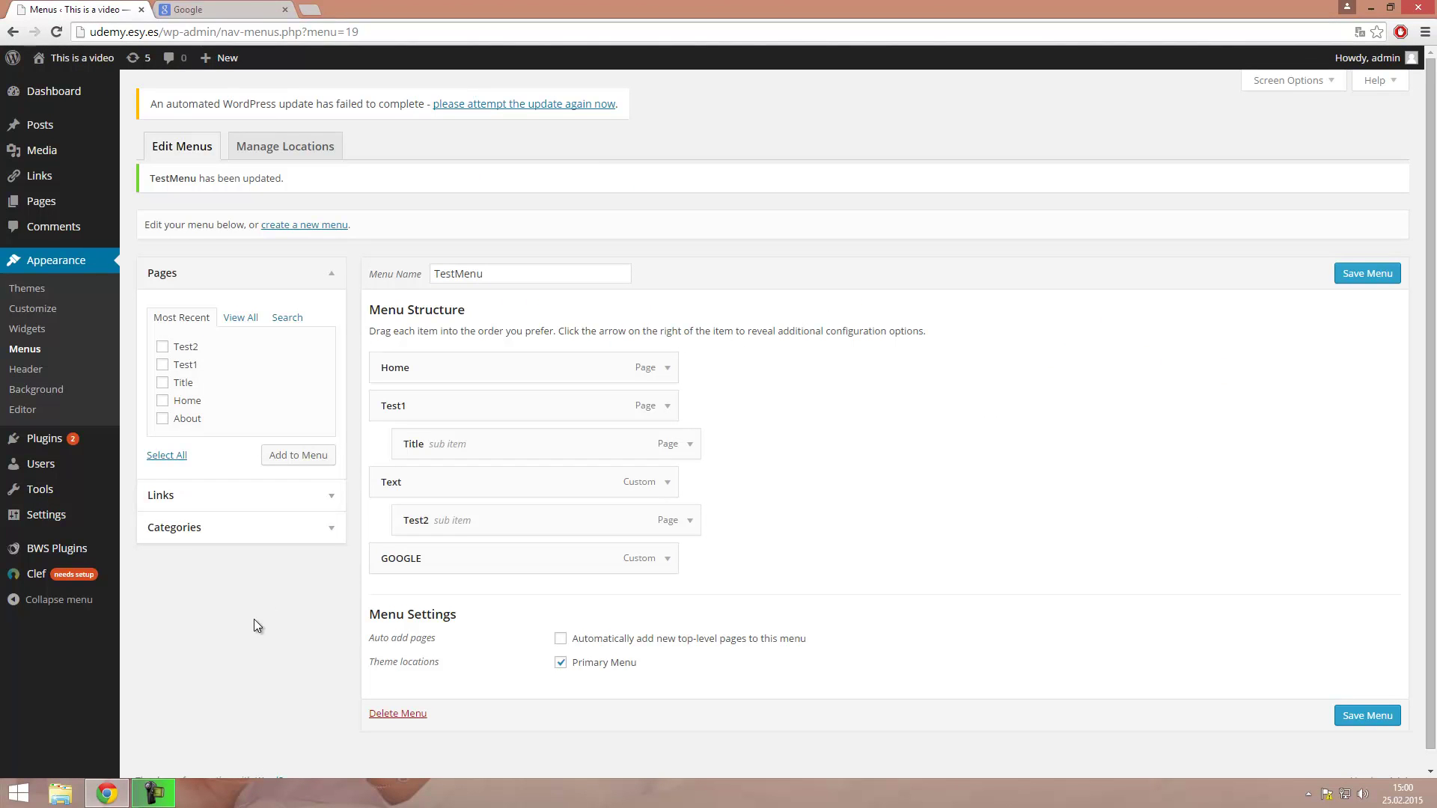